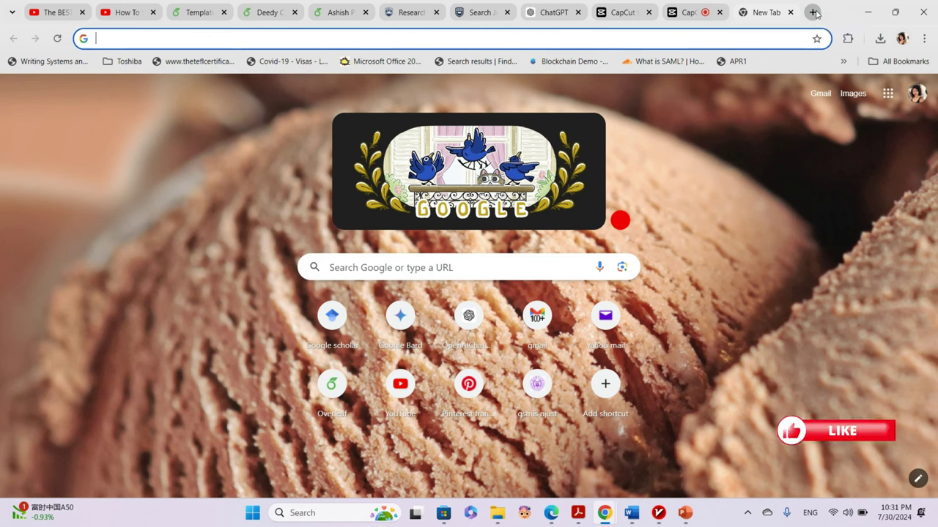
# Step: Load the Microsoft 365 home page by entering office.com in Chrome's address bar
pyautogui.write('office.com')
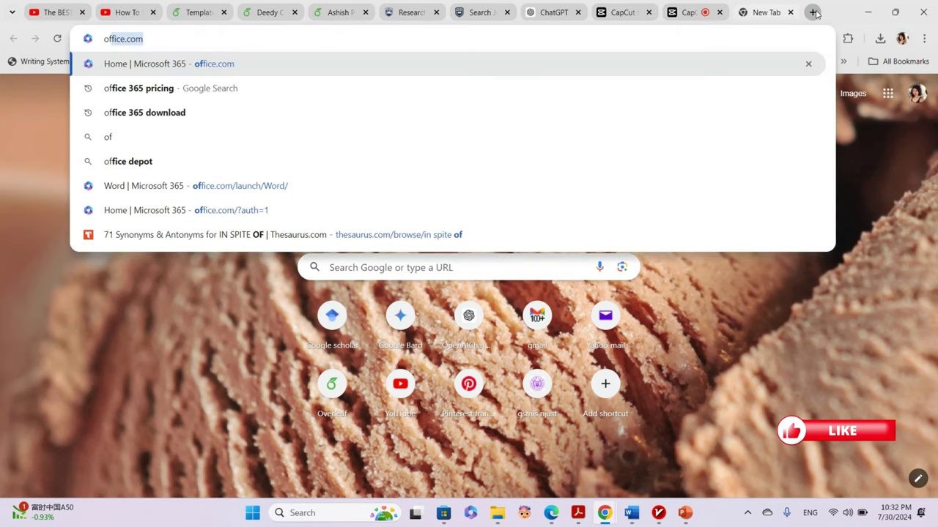
pyautogui.press('Return')
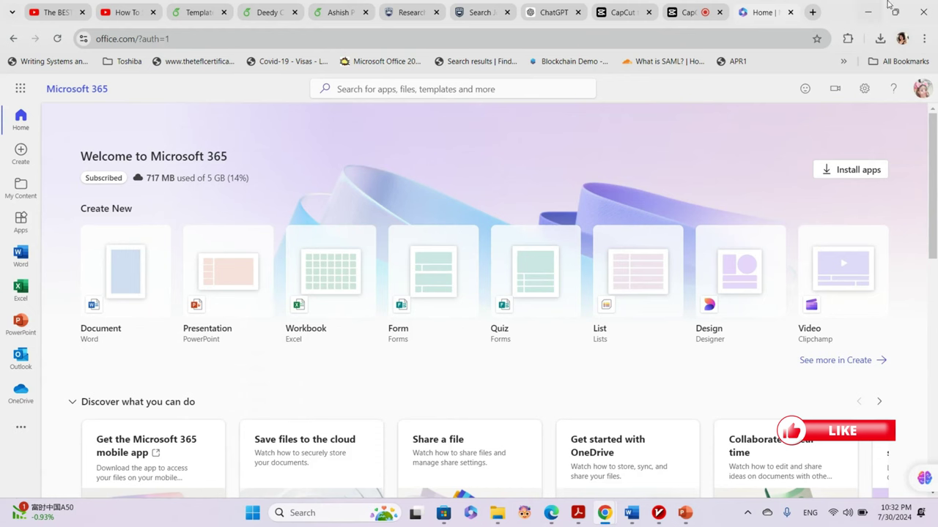
pyautogui.click(812, 15)
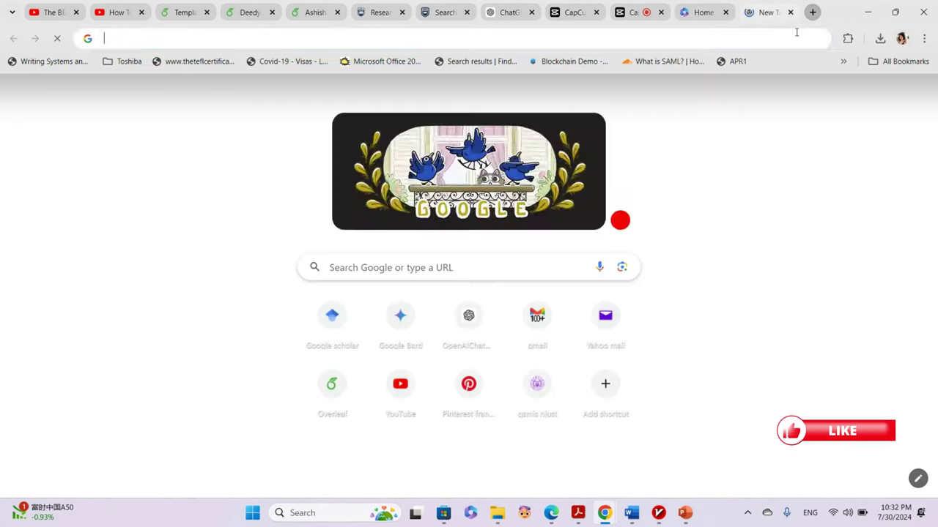
pyautogui.write('micro')
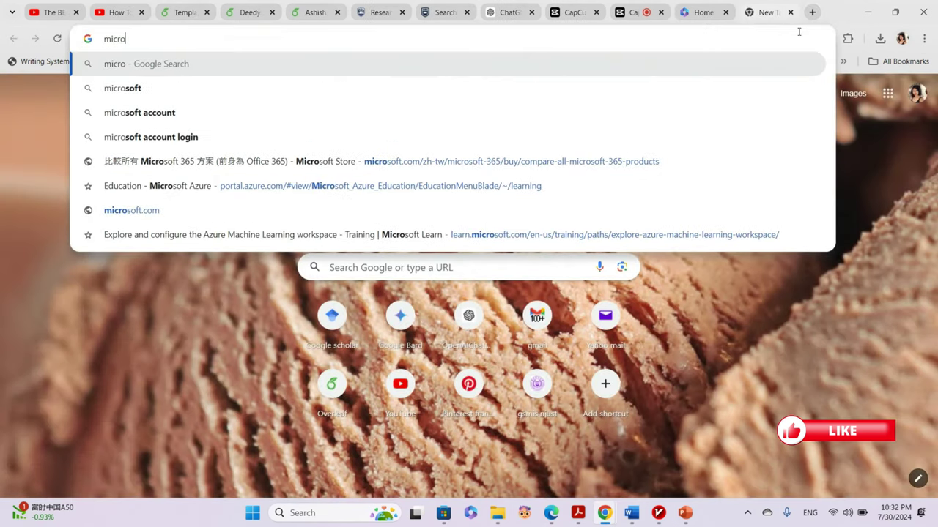
pyautogui.click(153, 139)
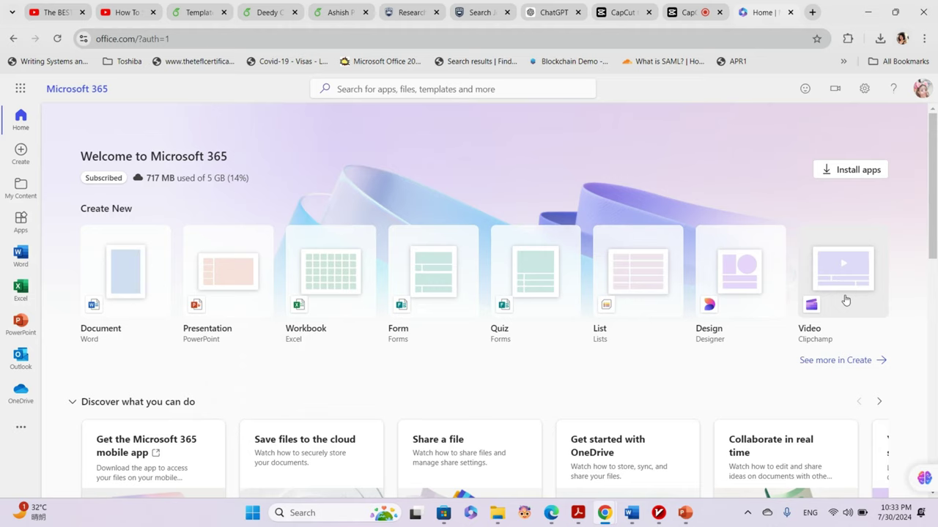
# Step: Browse the full Create page from Word Document to Sway Page, then open the Apps list
pyautogui.click(850, 368)
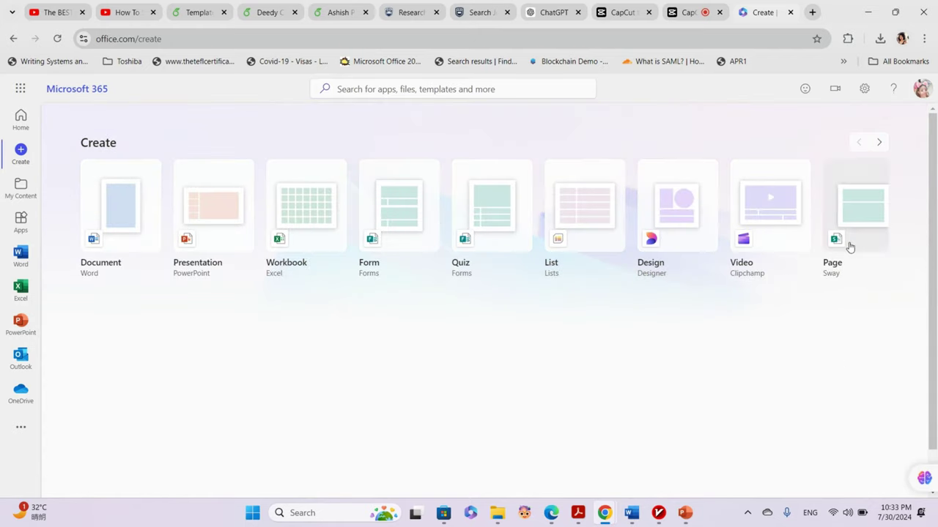
pyautogui.click(879, 142)
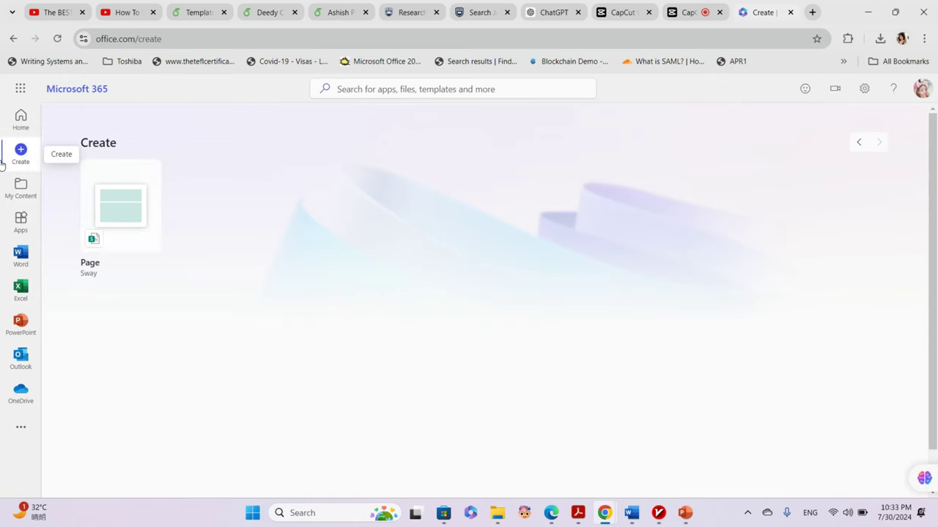
pyautogui.click(22, 224)
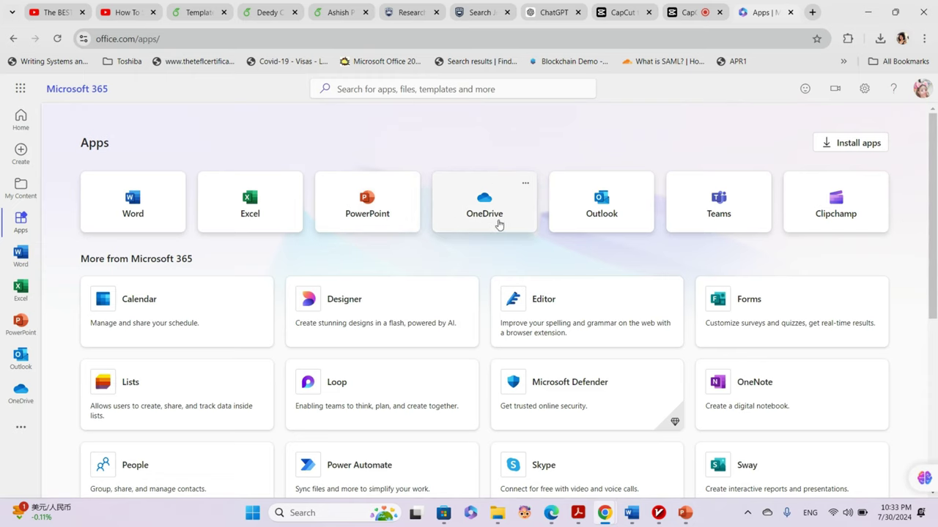
pyautogui.scroll(-3, 346, 298)
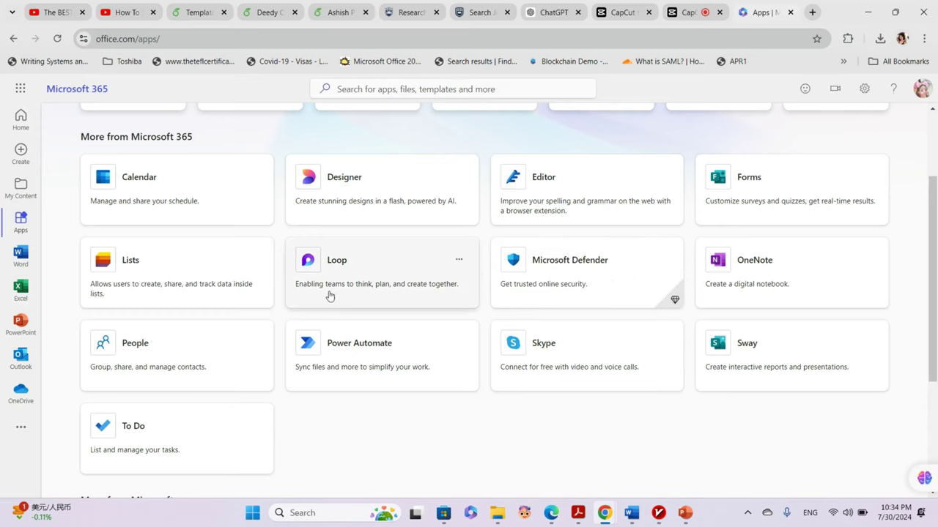
pyautogui.scroll(-3, 218, 360)
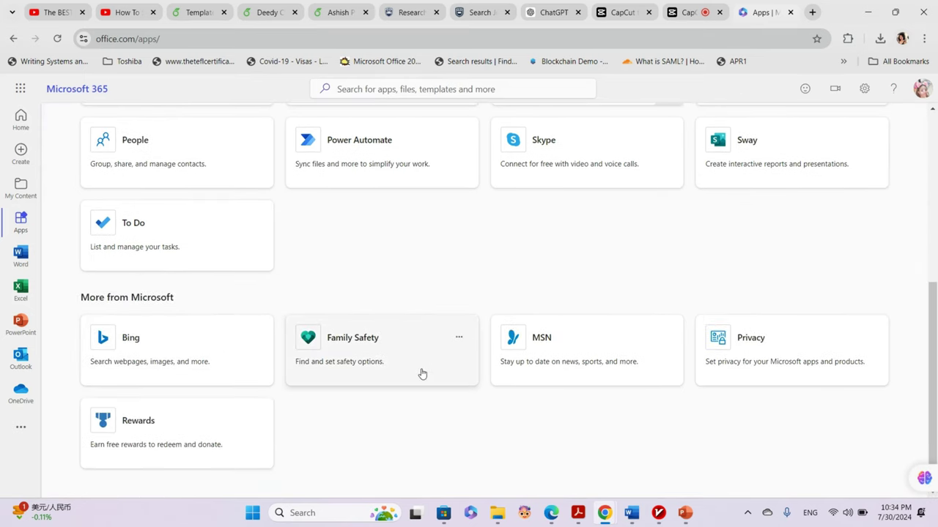
pyautogui.scroll(4, 415, 375)
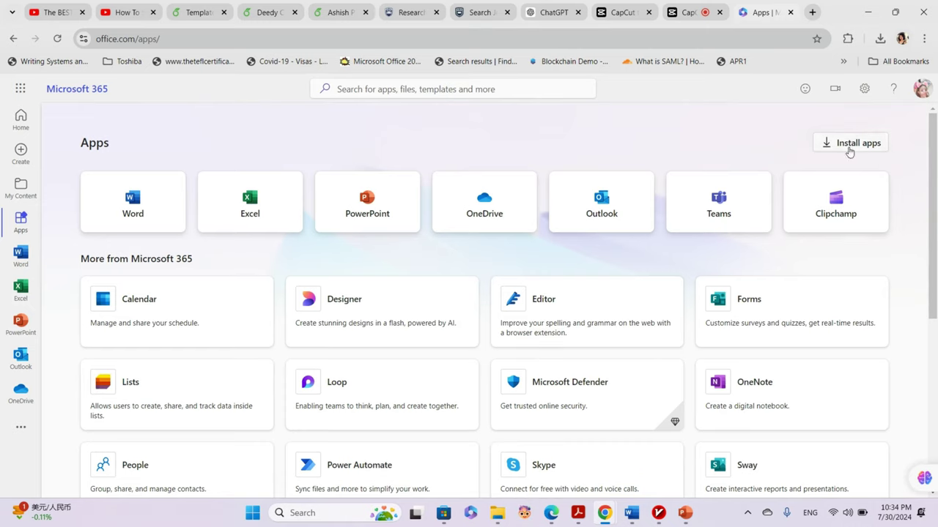
pyautogui.click(14, 261)
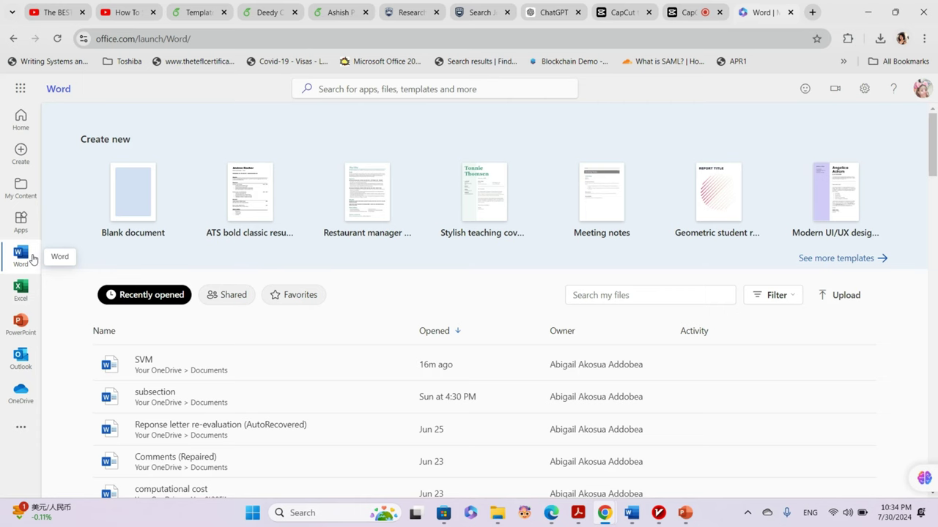
# Step: Browse the Word start page, view the PowerPoint and Excel start pages, then return to Word
pyautogui.scroll(-4, 203, 329)
pyautogui.scroll(4, 477, 380)
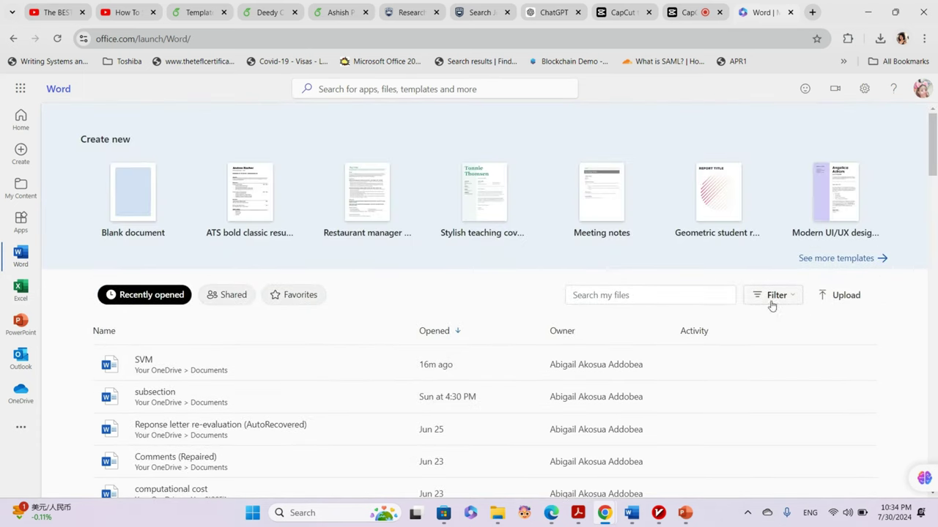
pyautogui.scroll(-4, 326, 312)
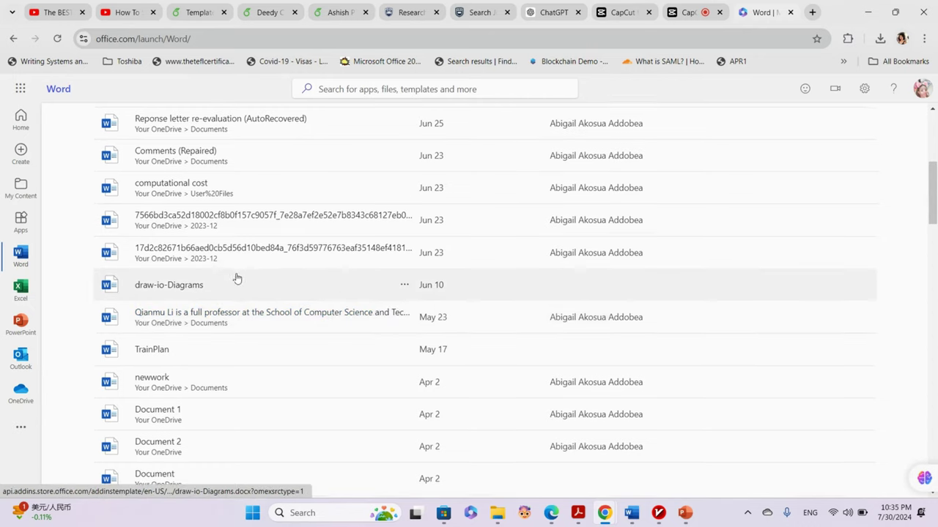
pyautogui.scroll(-12, 232, 329)
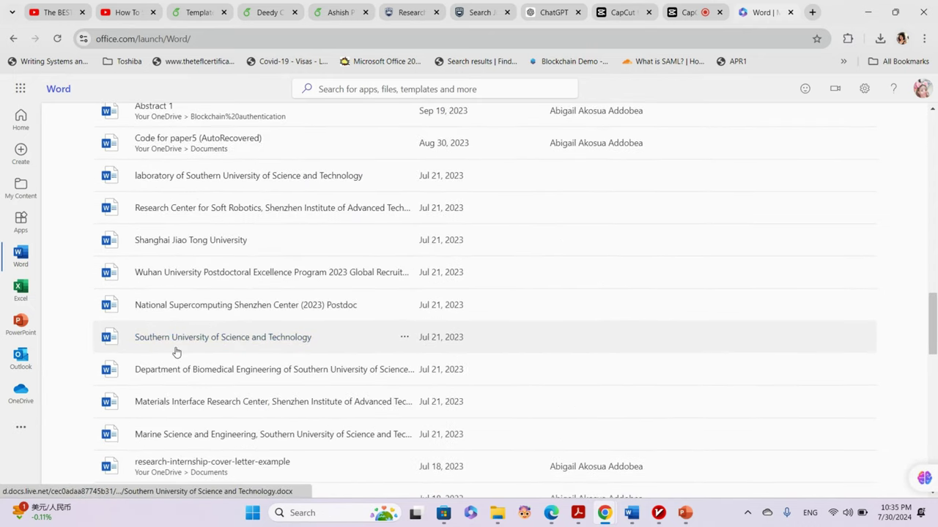
pyautogui.click(21, 323)
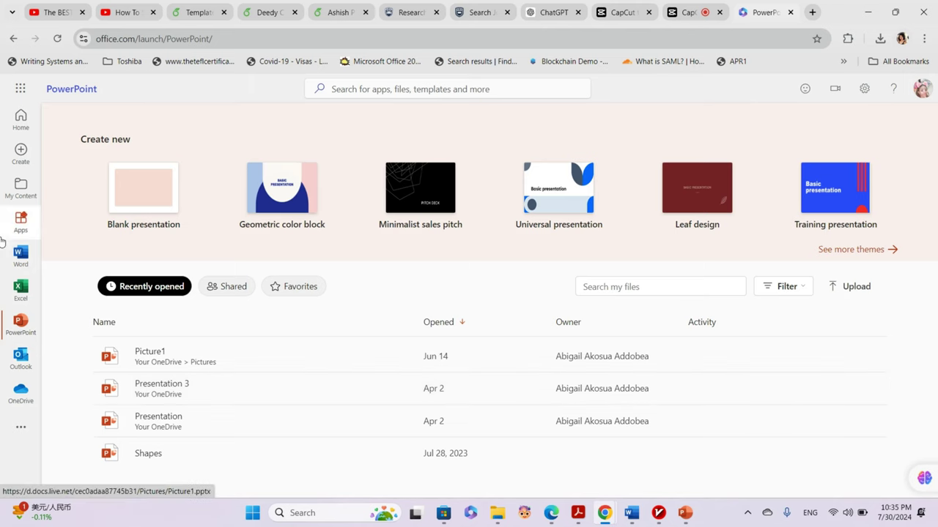
pyautogui.click(21, 287)
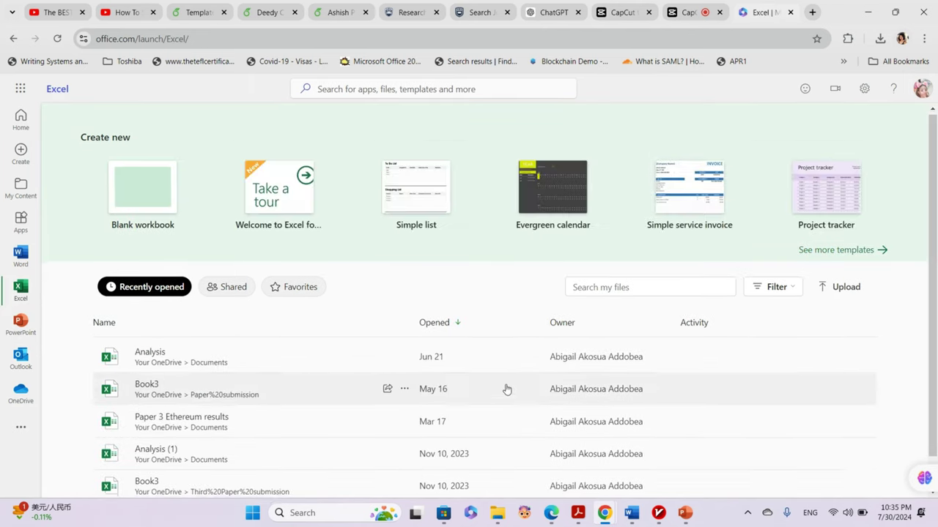
pyautogui.scroll(-1, 505, 388)
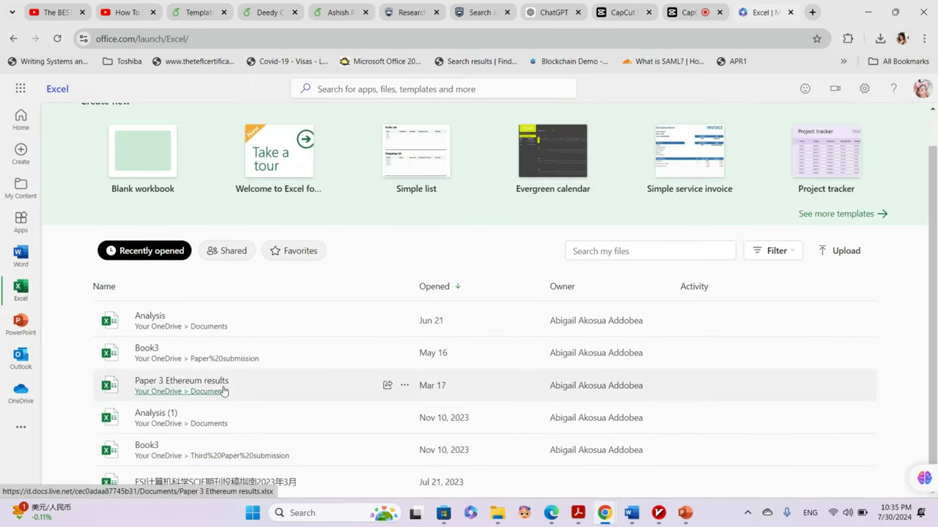
pyautogui.click(20, 253)
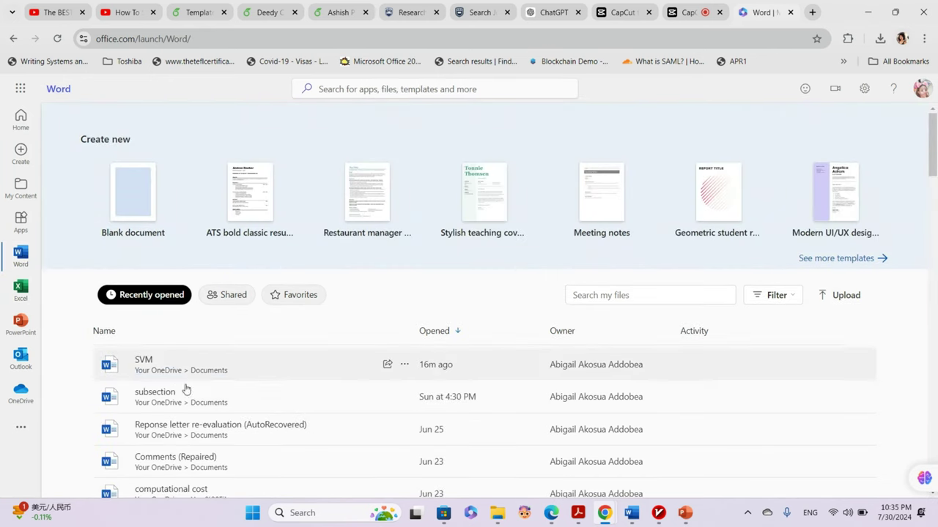
# Step: Open the SVM document in a new browser tab from its right-click menu
pyautogui.rightClick(144, 364)
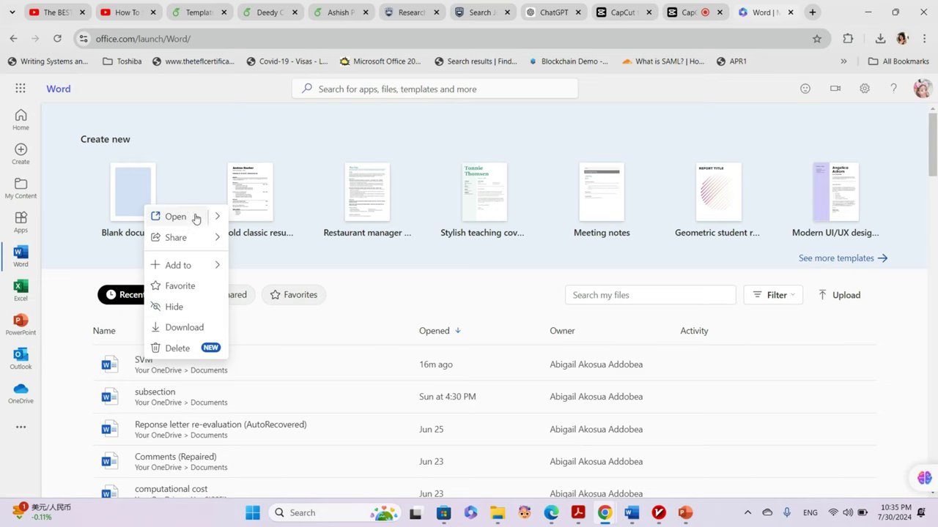
pyautogui.moveTo(222, 219)
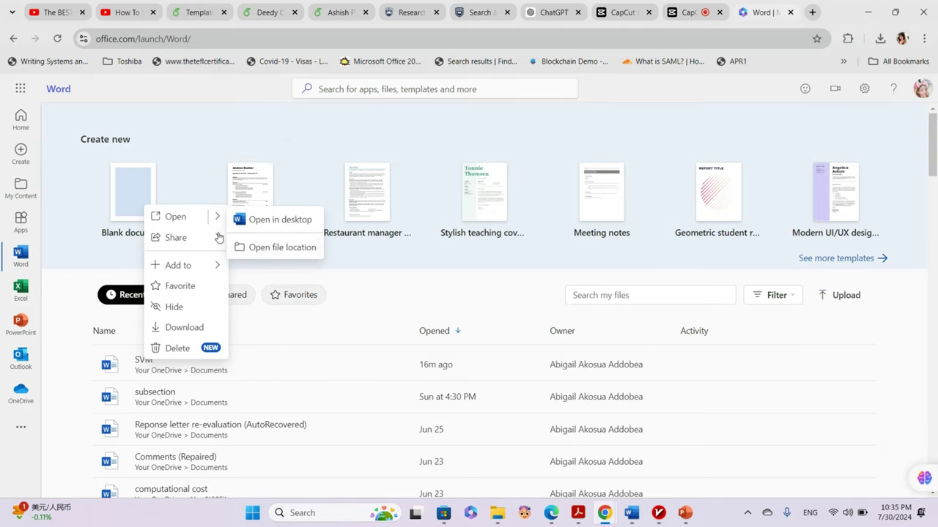
pyautogui.click(182, 220)
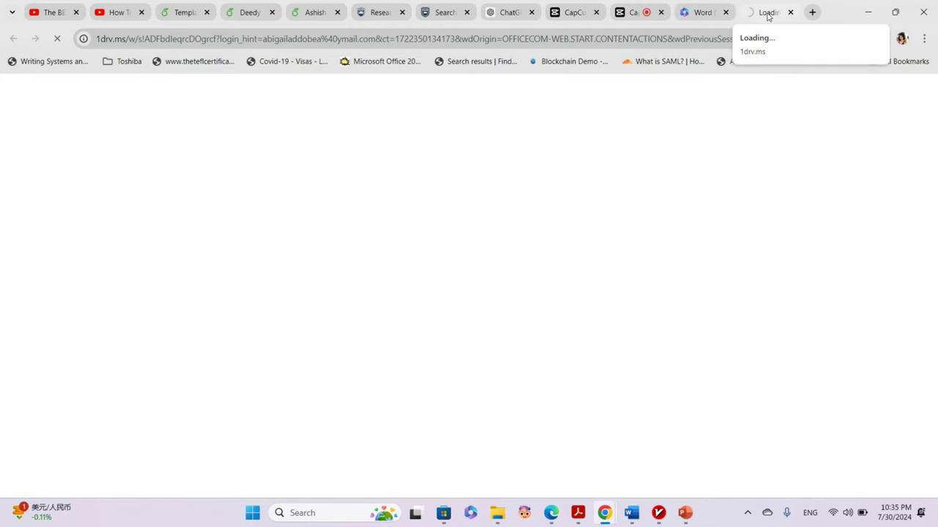
# Step: Scroll through the opened SVM document, then return to the Word start page
pyautogui.click(698, 12)
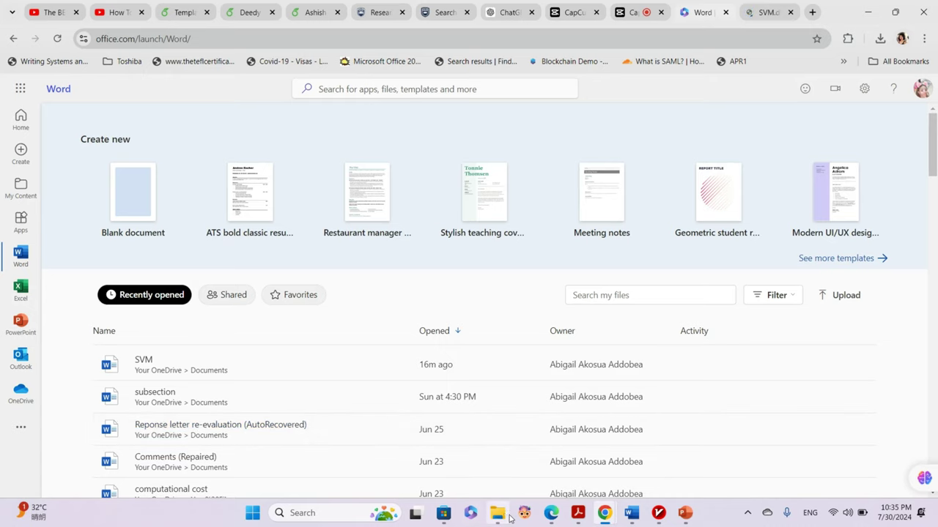
pyautogui.moveTo(511, 518)
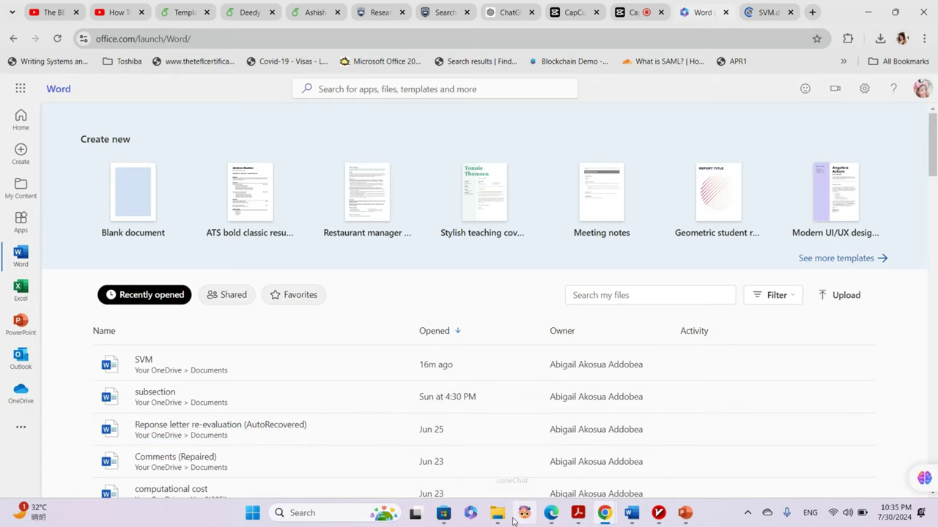
pyautogui.click(762, 13)
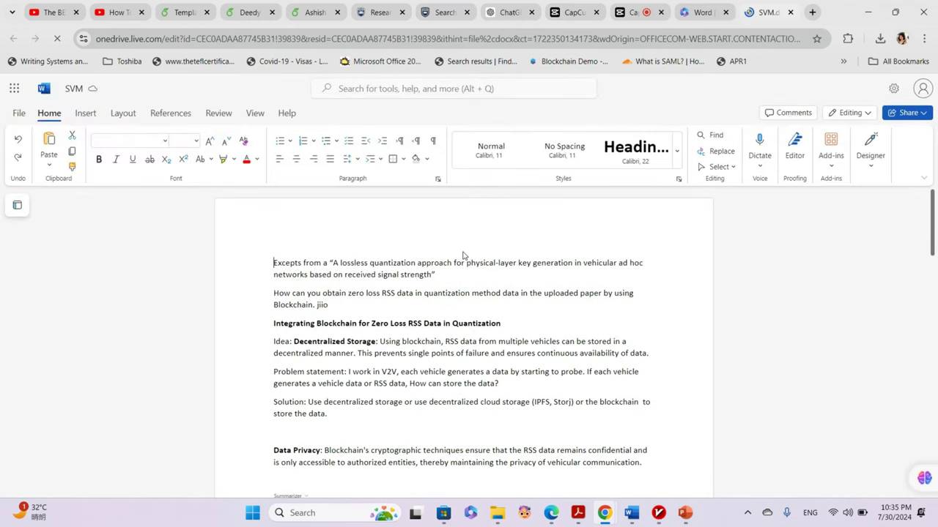
pyautogui.scroll(-15, 573, 417)
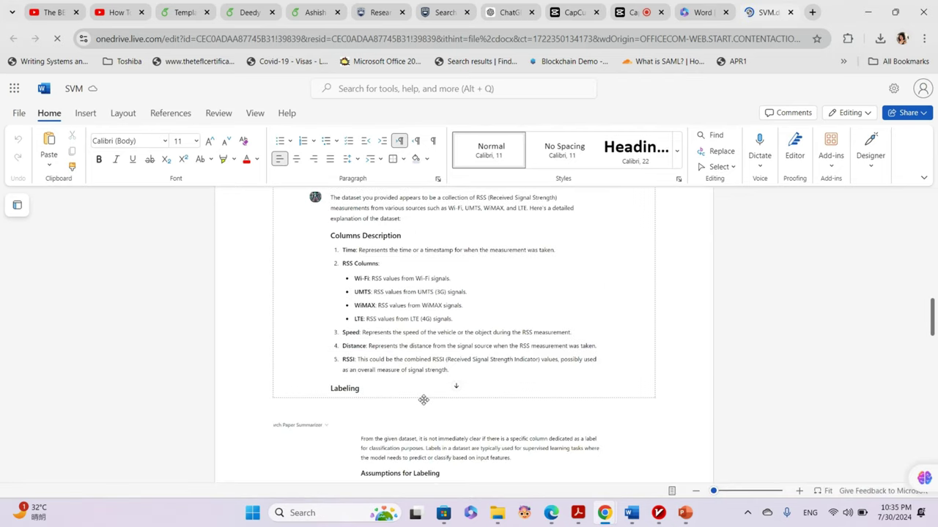
pyautogui.scroll(-4, 425, 399)
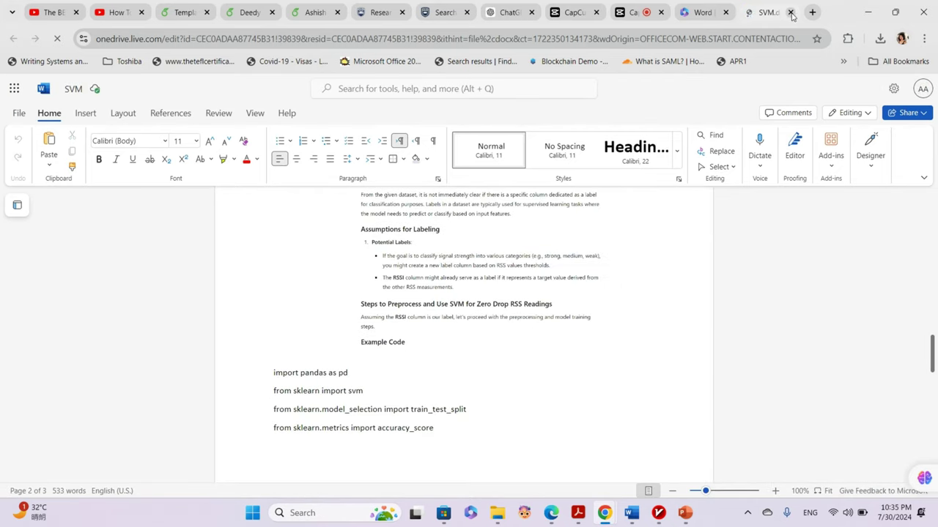
pyautogui.click(700, 13)
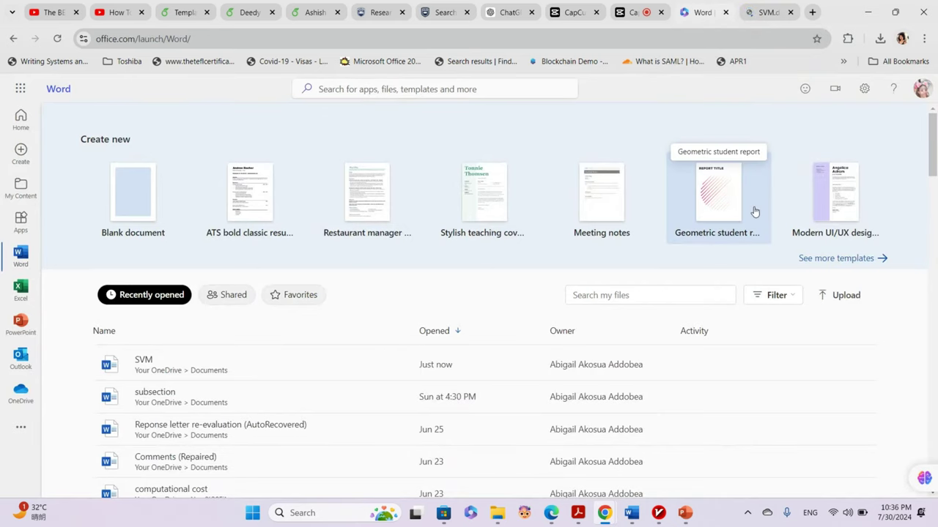
# Step: Browse more Word templates on office.com and launch the full Word gallery on Microsoft Create
pyautogui.click(849, 260)
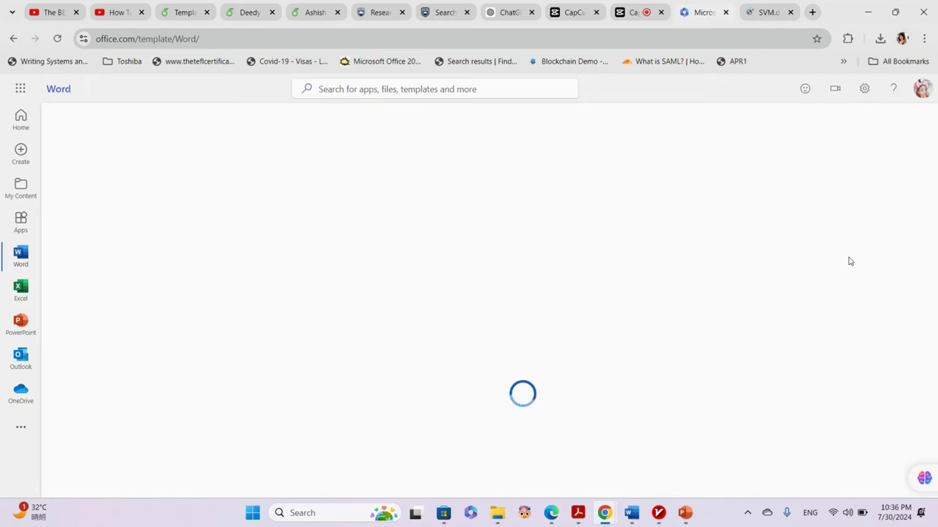
pyautogui.scroll(-12, 849, 261)
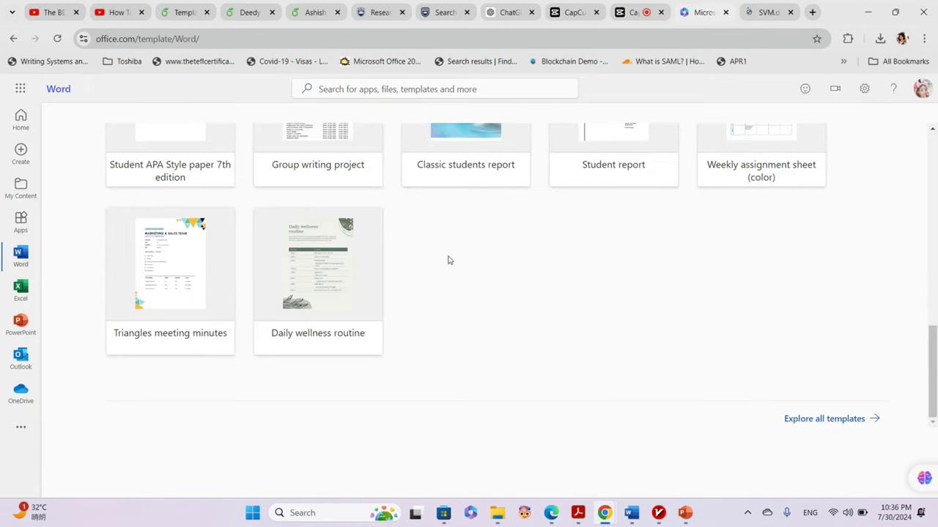
pyautogui.scroll(10, 448, 260)
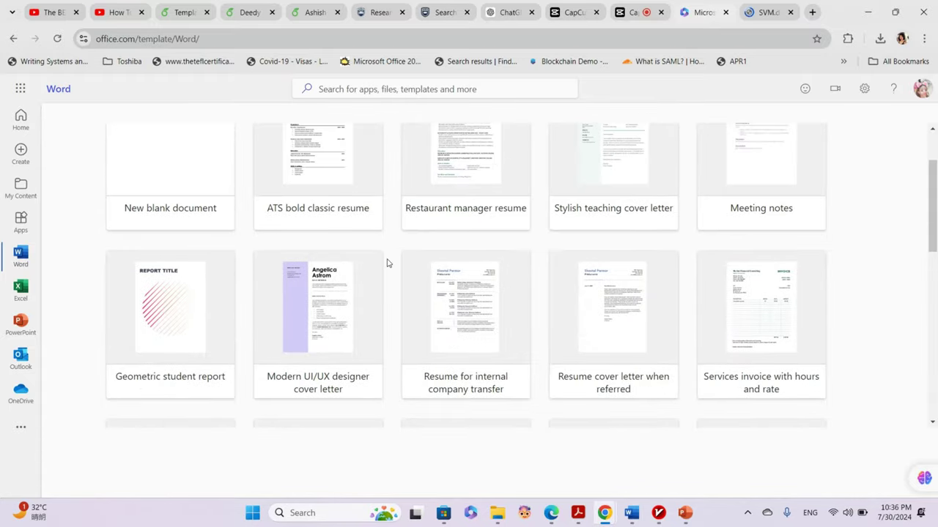
pyautogui.scroll(2, 384, 263)
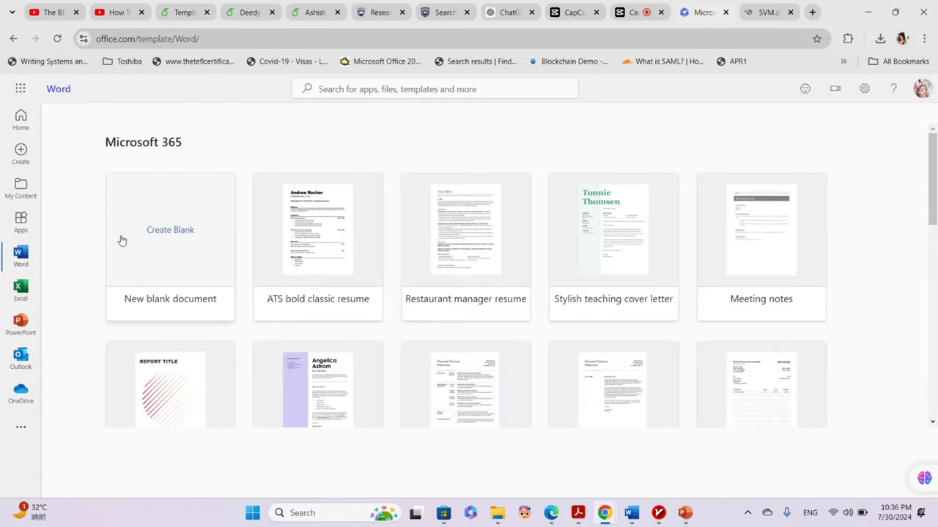
pyautogui.scroll(-3, 187, 277)
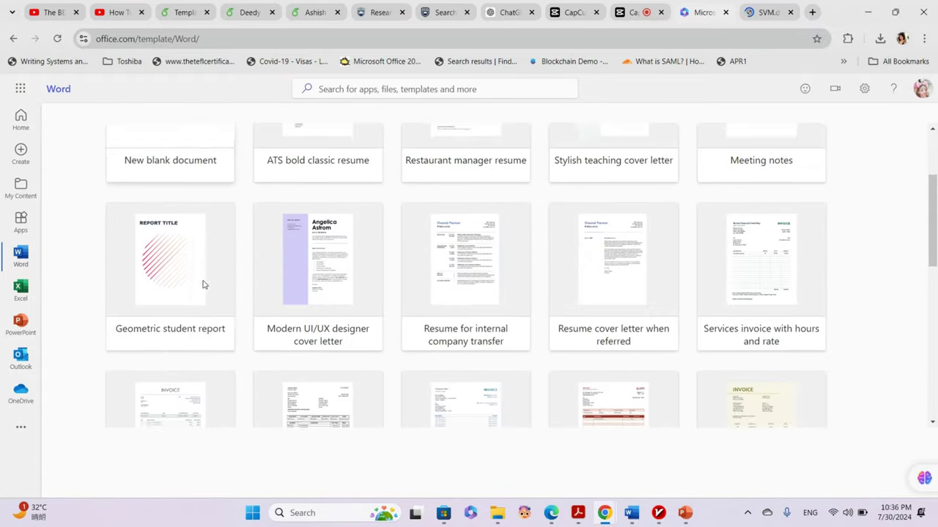
pyautogui.scroll(-10, 165, 289)
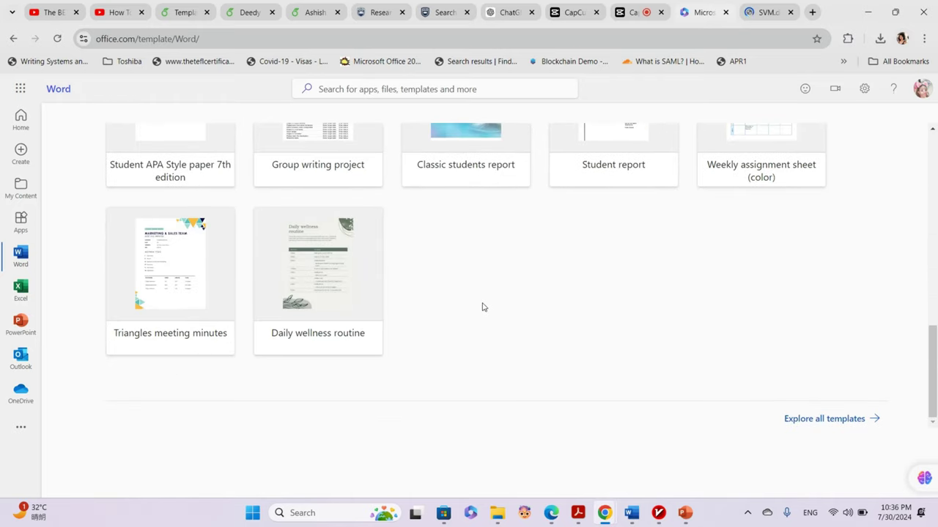
pyautogui.click(821, 423)
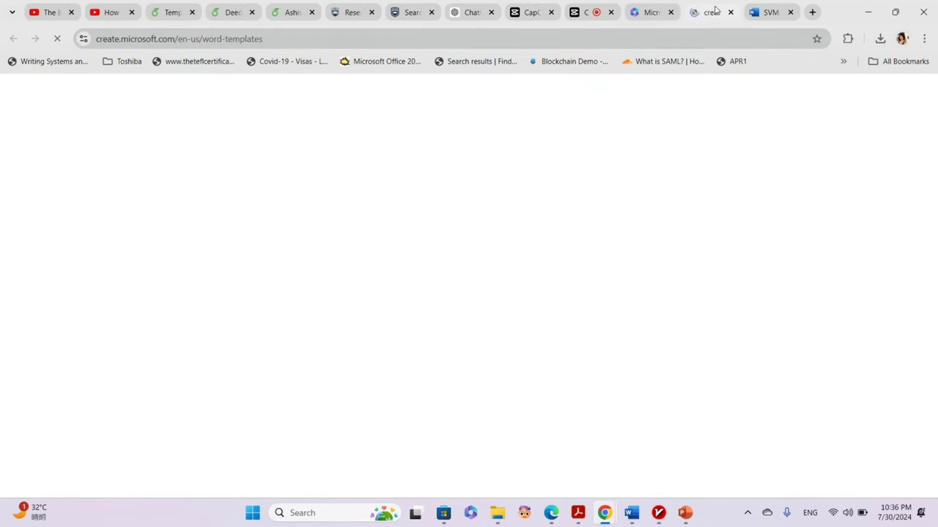
# Step: Close the SVM document tab and scroll through the Word template cards on Microsoft Create
pyautogui.click(780, 8)
pyautogui.click(789, 13)
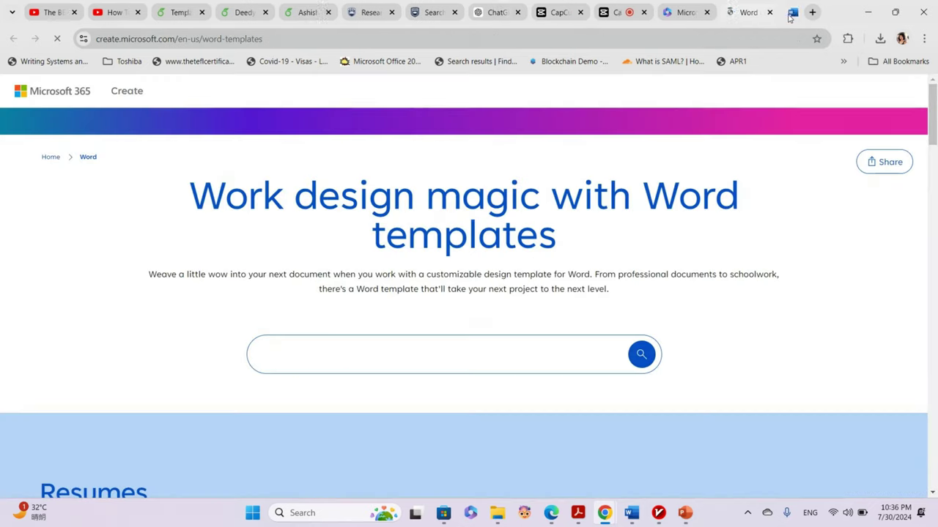
pyautogui.scroll(-4, 614, 245)
pyautogui.scroll(-10, 600, 256)
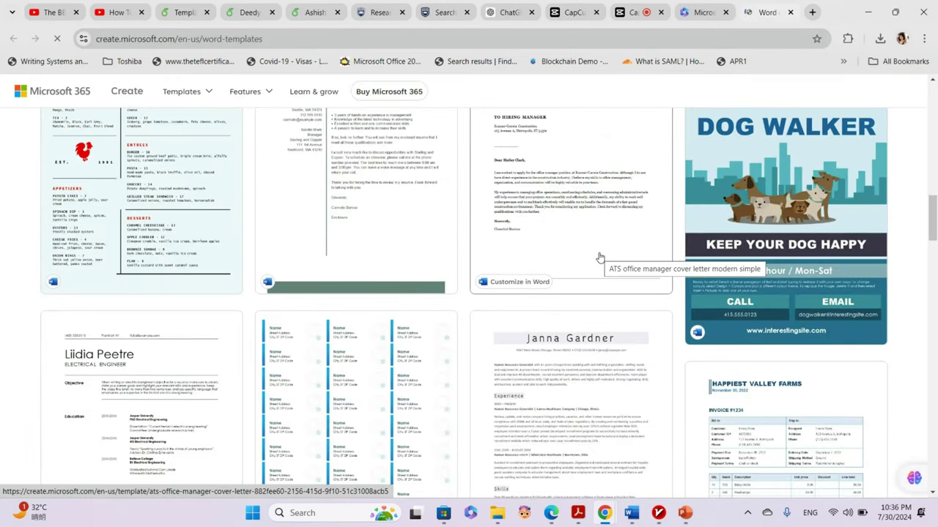
pyautogui.scroll(-3, 599, 257)
pyautogui.scroll(-6, 600, 257)
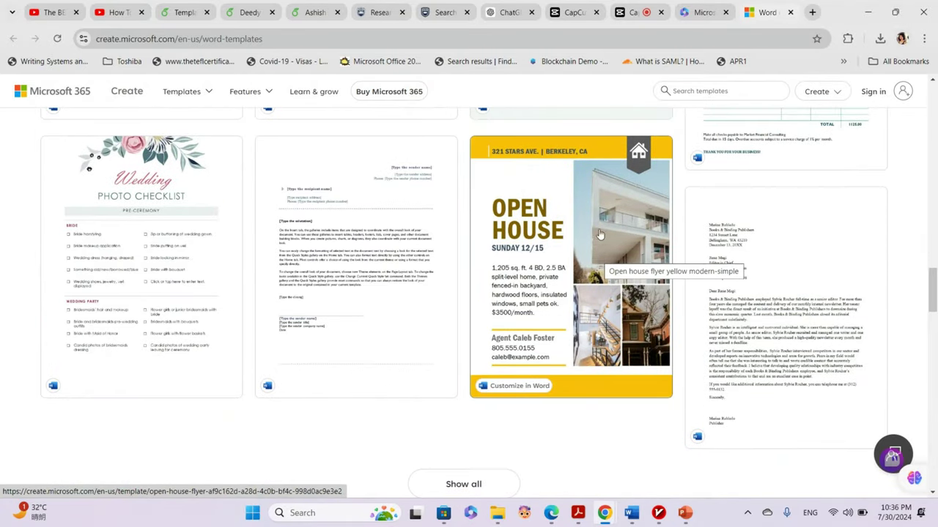
pyautogui.scroll(-5, 600, 234)
pyautogui.scroll(2, 572, 270)
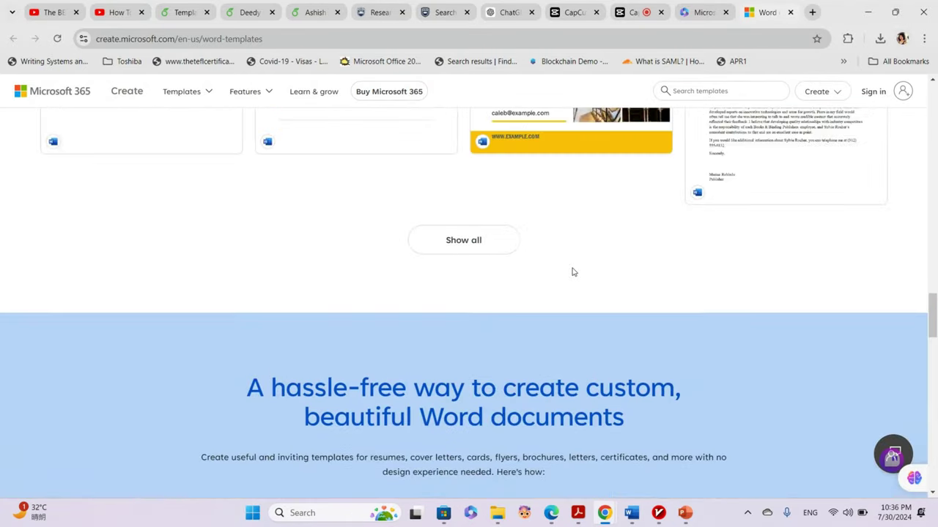
# Step: Show all Word templates as filtered search results and scroll through the long grid
pyautogui.click(413, 248)
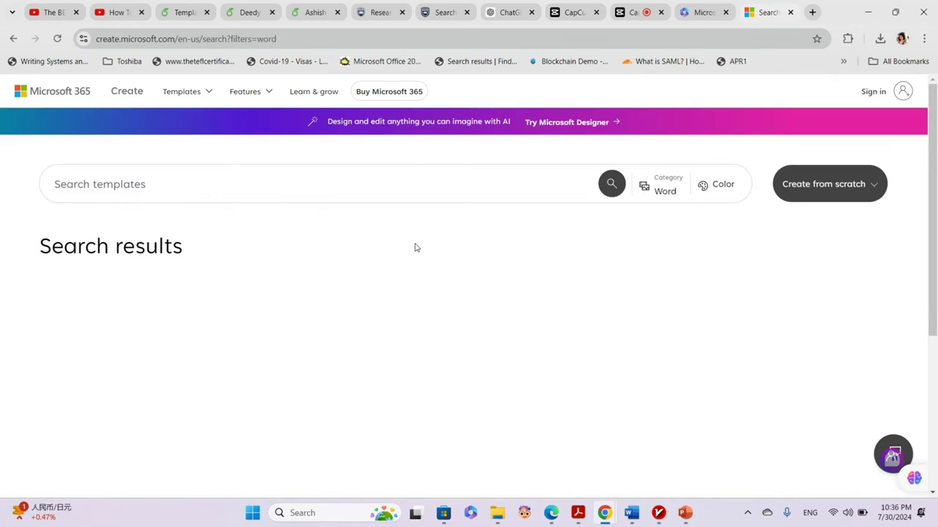
pyautogui.scroll(-3, 416, 249)
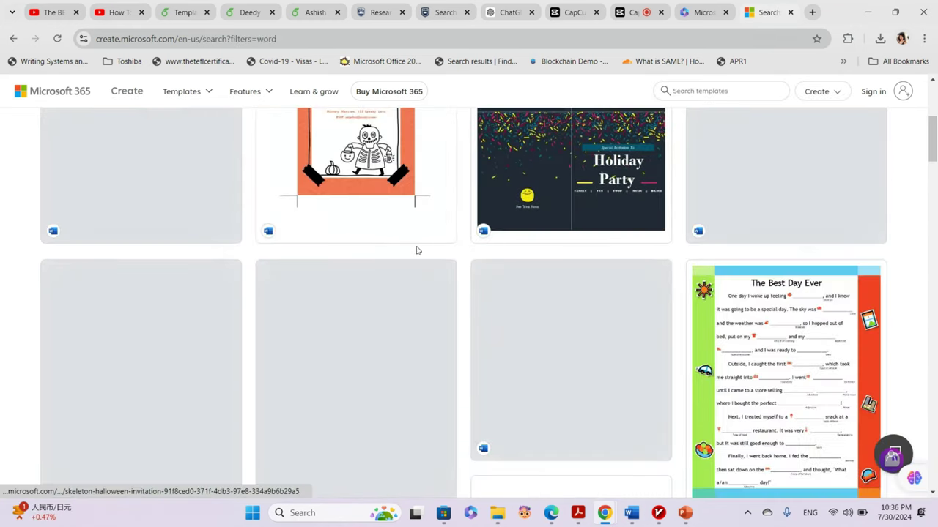
pyautogui.scroll(-2, 415, 250)
pyautogui.scroll(-4, 417, 254)
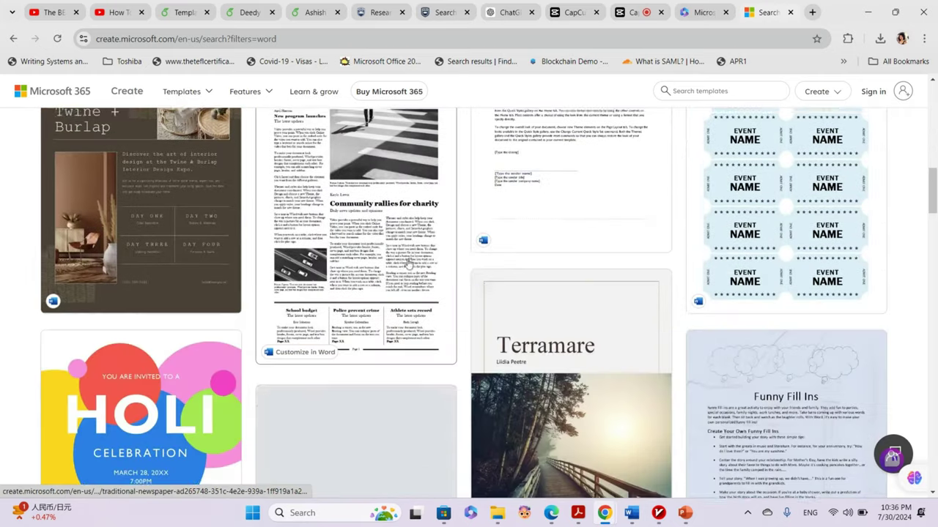
pyautogui.scroll(-10, 409, 264)
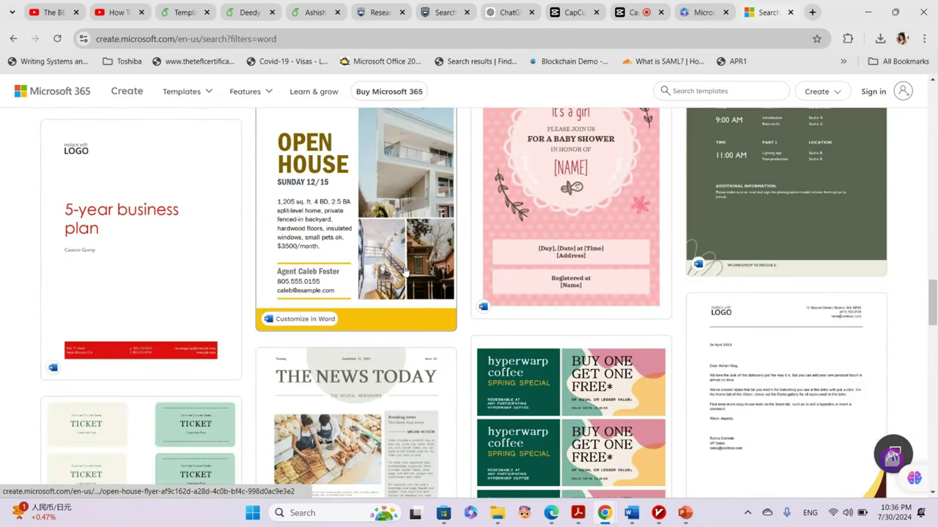
pyautogui.scroll(-10, 404, 272)
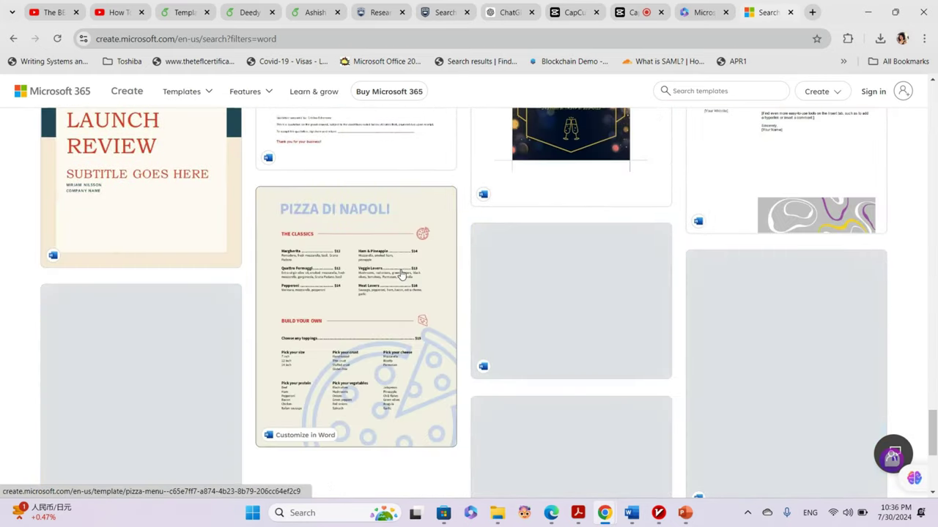
pyautogui.scroll(-10, 402, 276)
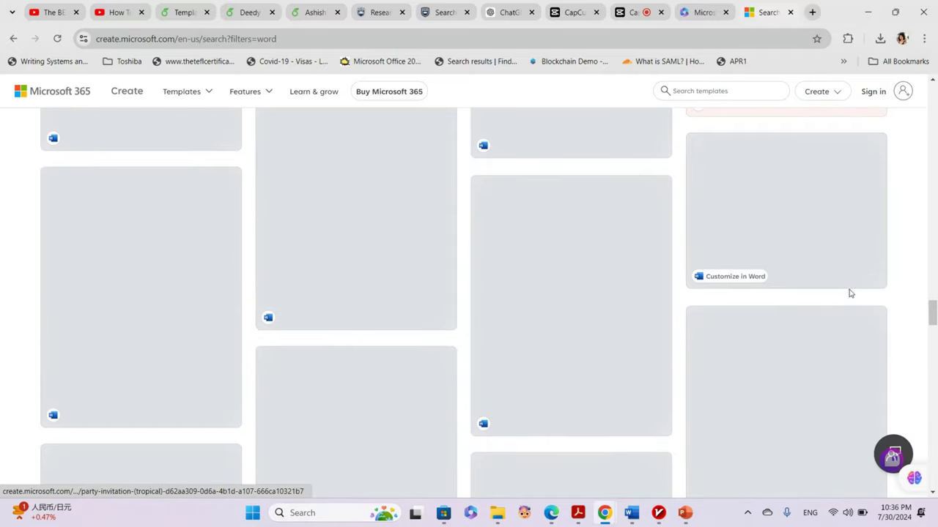
pyautogui.moveTo(932, 326); pyautogui.dragTo(932, 477)
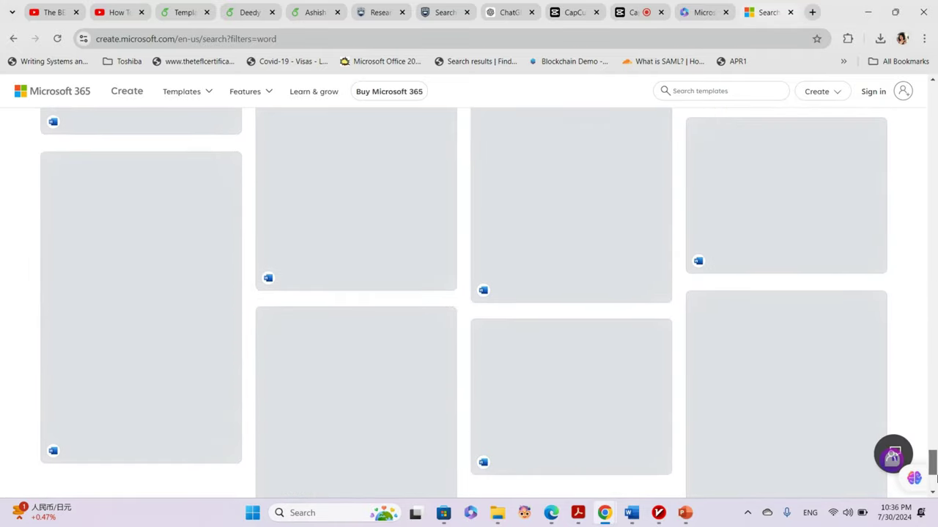
pyautogui.click(697, 15)
# Step: Browse Excel templates like Workout Log and Work plan timeline, then launch the full Excel gallery
pyautogui.click(21, 288)
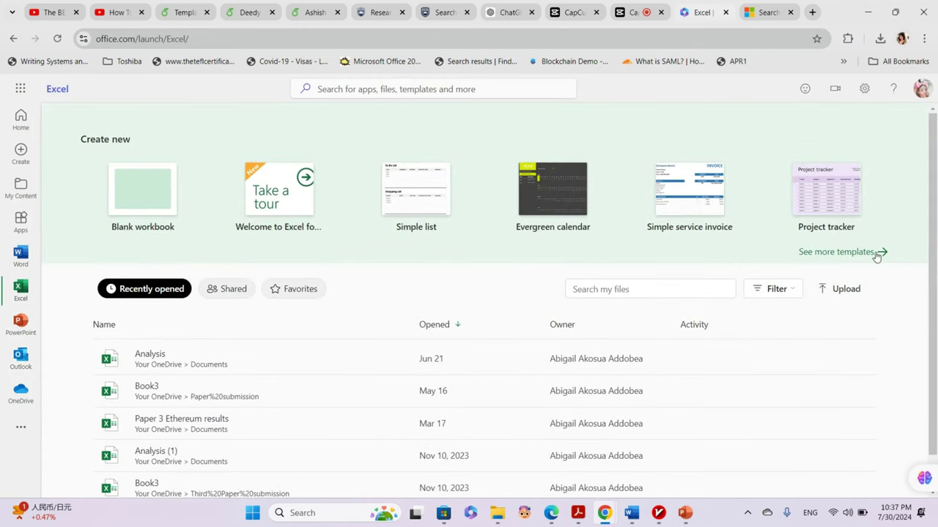
pyautogui.click(865, 253)
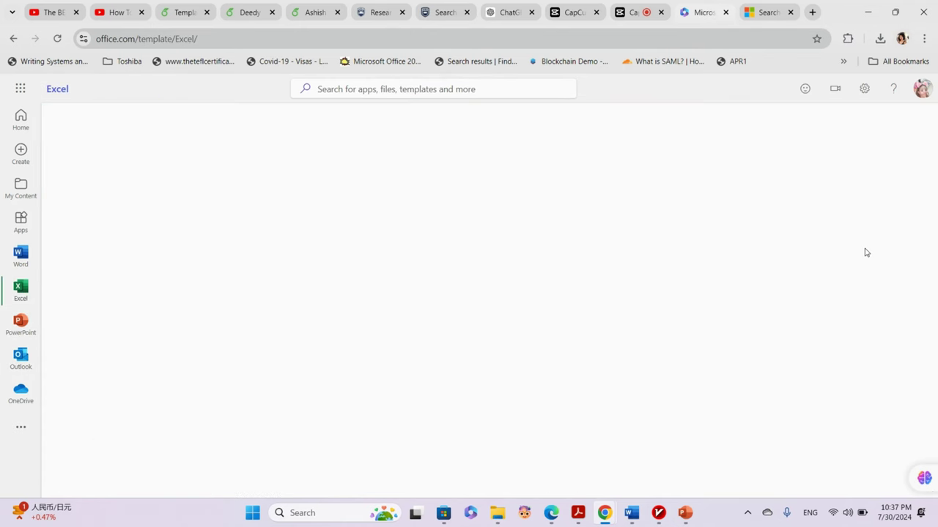
pyautogui.scroll(-4, 822, 260)
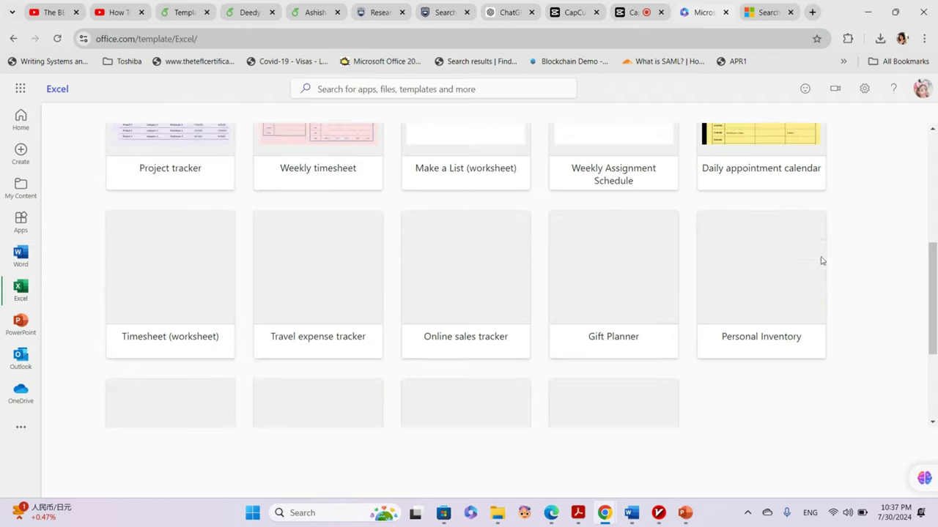
pyautogui.scroll(-3, 468, 381)
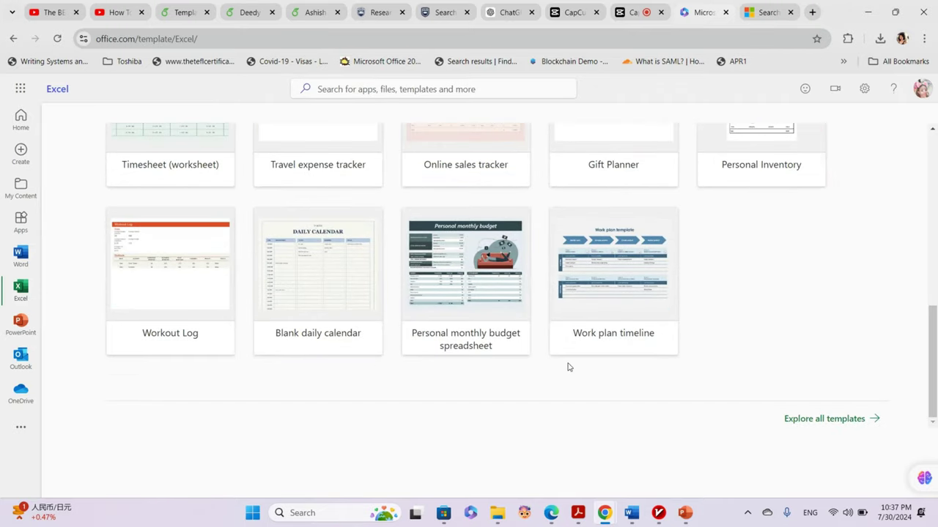
pyautogui.click(823, 428)
# Step: Scroll the Excel gallery, show all Excel templates, browse the results, then close that search tab
pyautogui.scroll(-3, 627, 344)
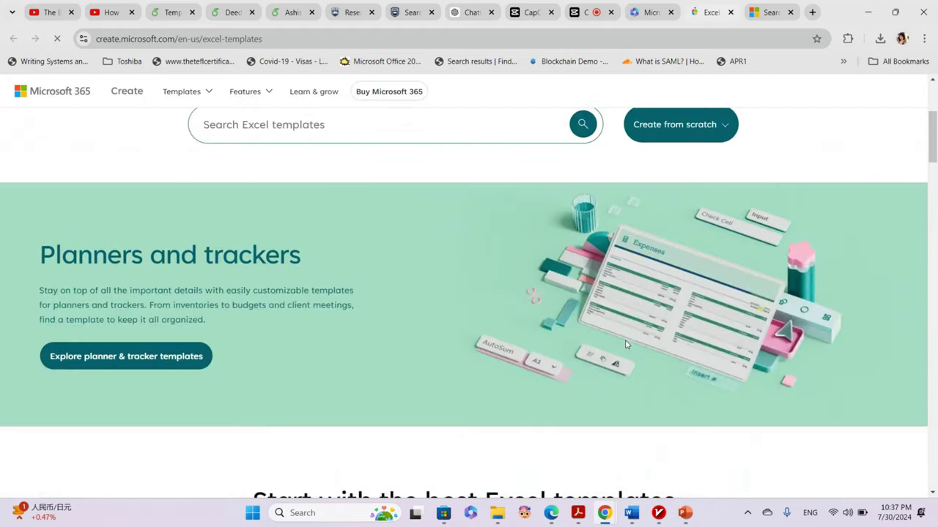
pyautogui.scroll(-8, 627, 344)
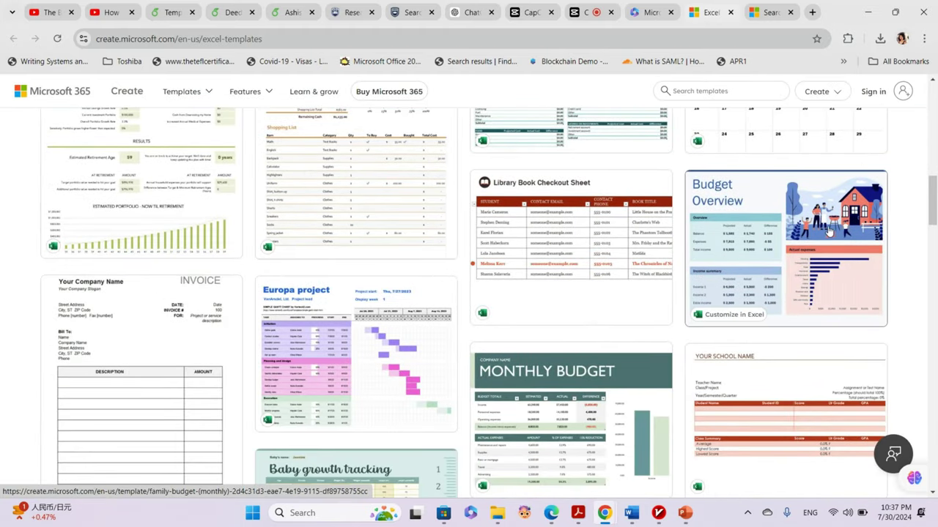
pyautogui.scroll(-3, 307, 357)
pyautogui.scroll(-8, 309, 379)
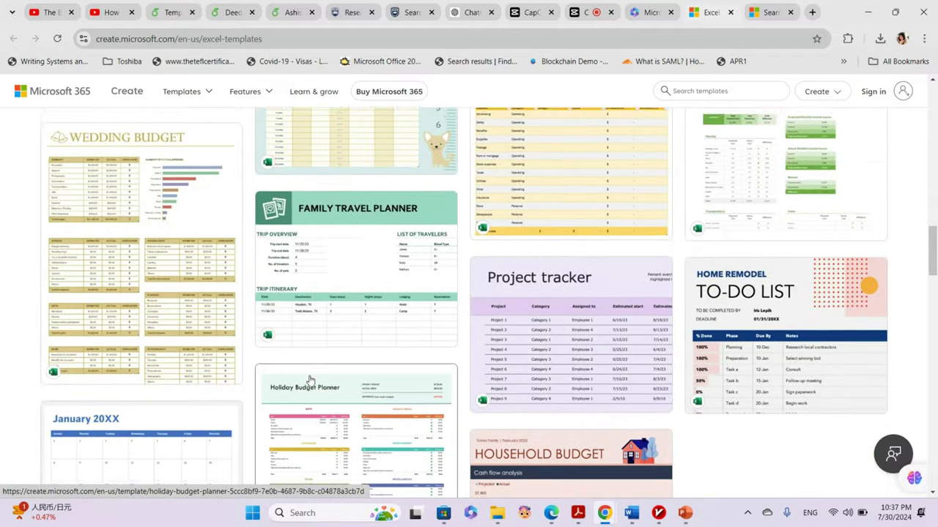
pyautogui.scroll(2, 414, 355)
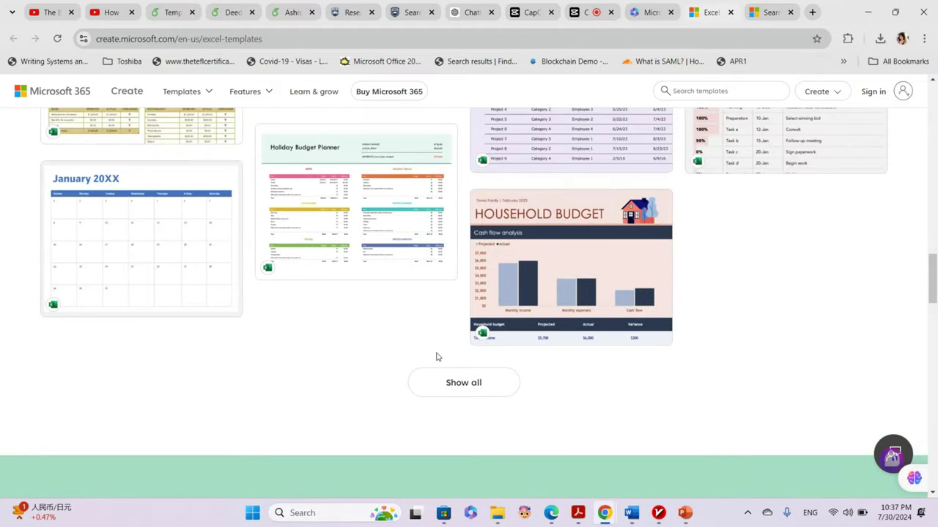
pyautogui.click(450, 382)
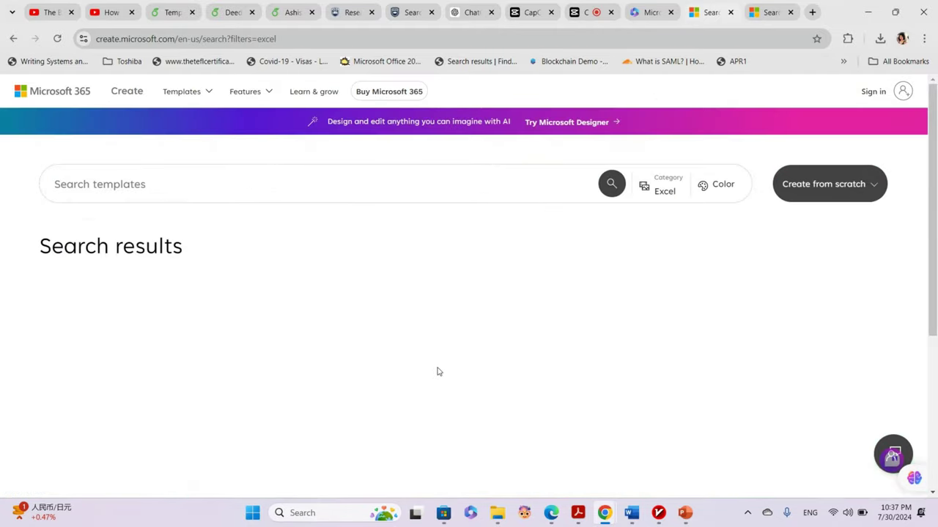
pyautogui.scroll(-3, 450, 345)
pyautogui.scroll(-5, 449, 345)
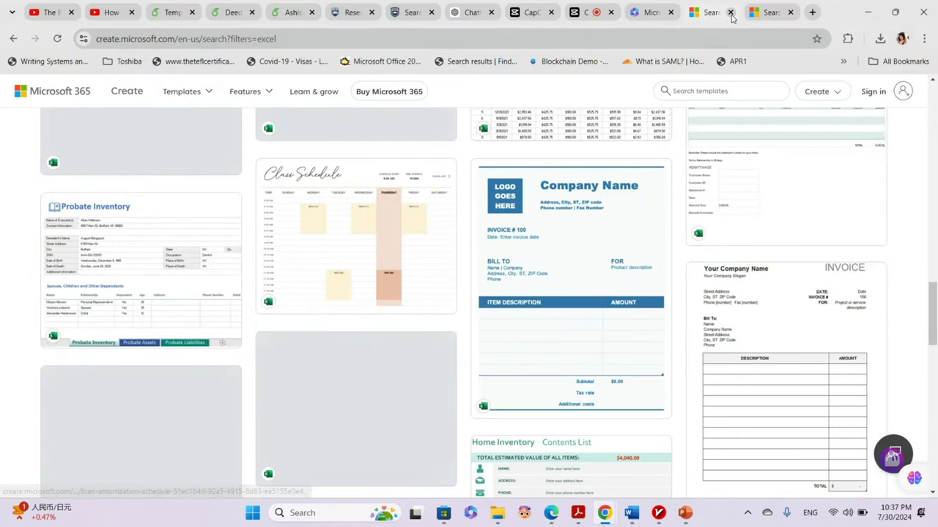
pyautogui.click(731, 13)
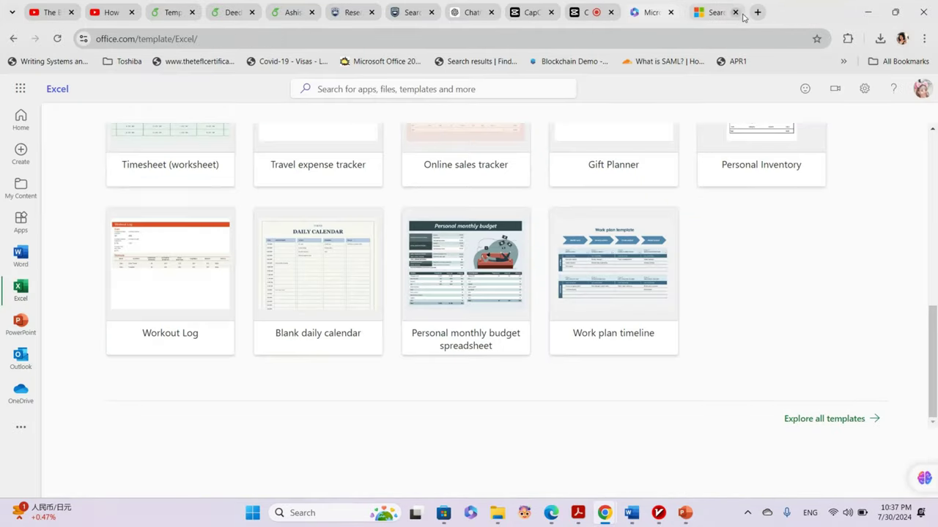
# Step: Close the remaining search tab, open the PowerPoint themes gallery, and preview the Training template
pyautogui.click(734, 12)
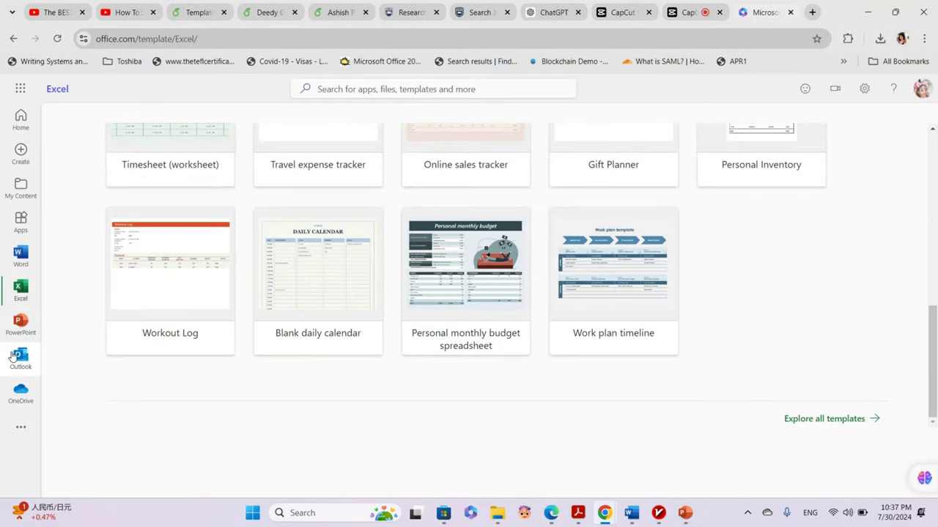
pyautogui.click(21, 323)
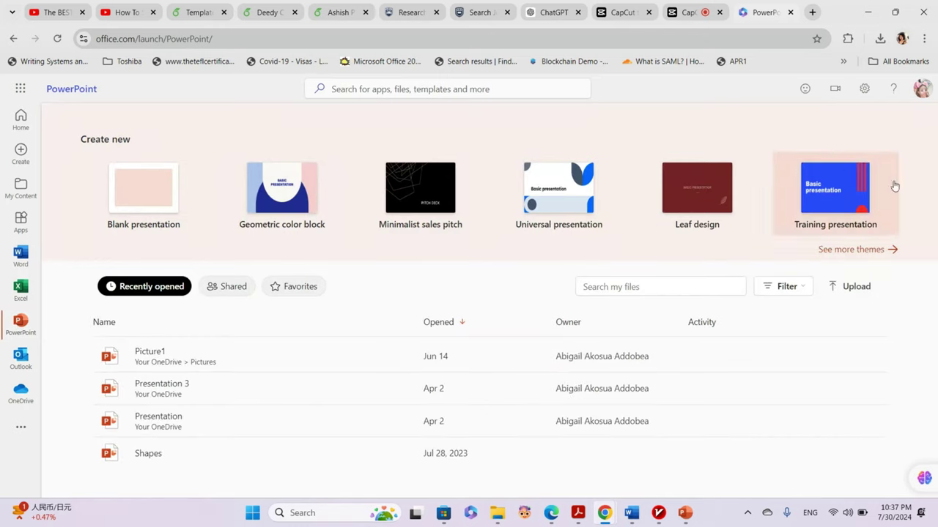
pyautogui.click(875, 251)
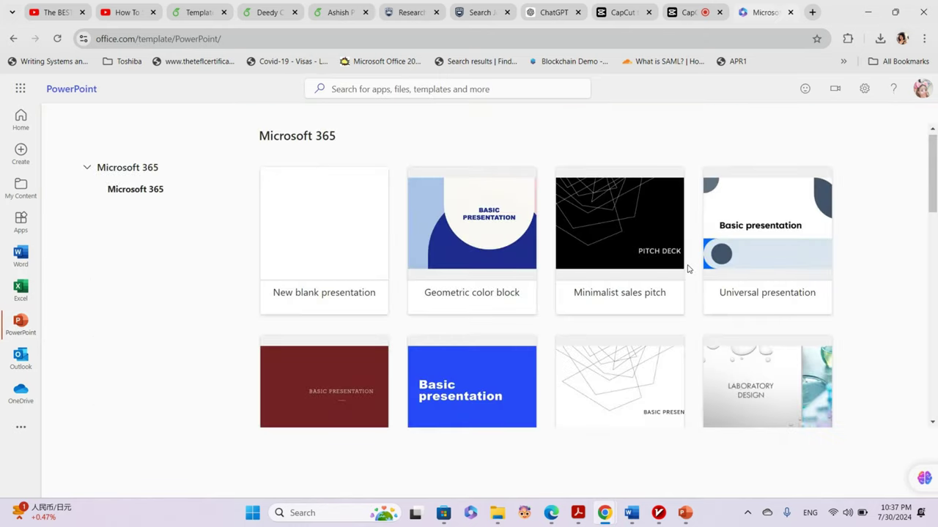
pyautogui.scroll(-3, 396, 329)
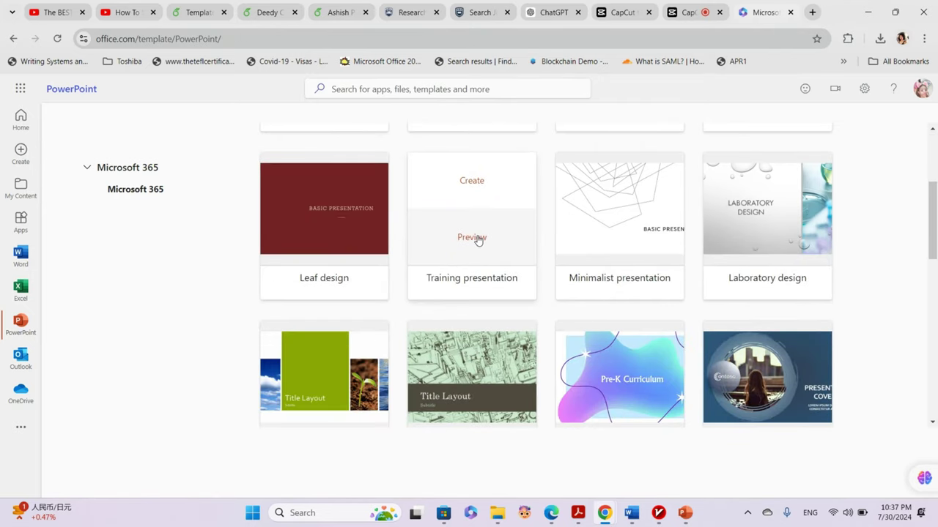
pyautogui.click(469, 246)
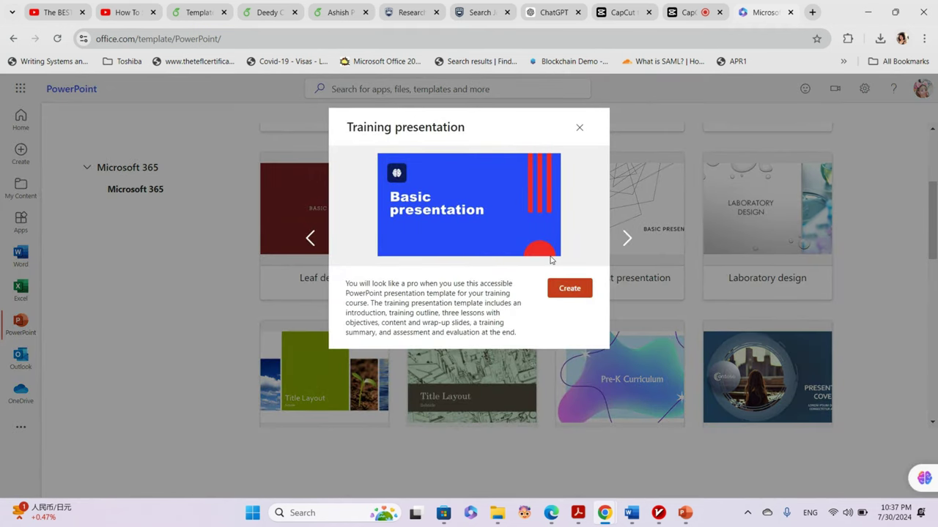
# Step: Create a presentation from the Training template, then browse the Minimalist, Laboratory design, Nature ecology and city sketch templates
pyautogui.click(577, 291)
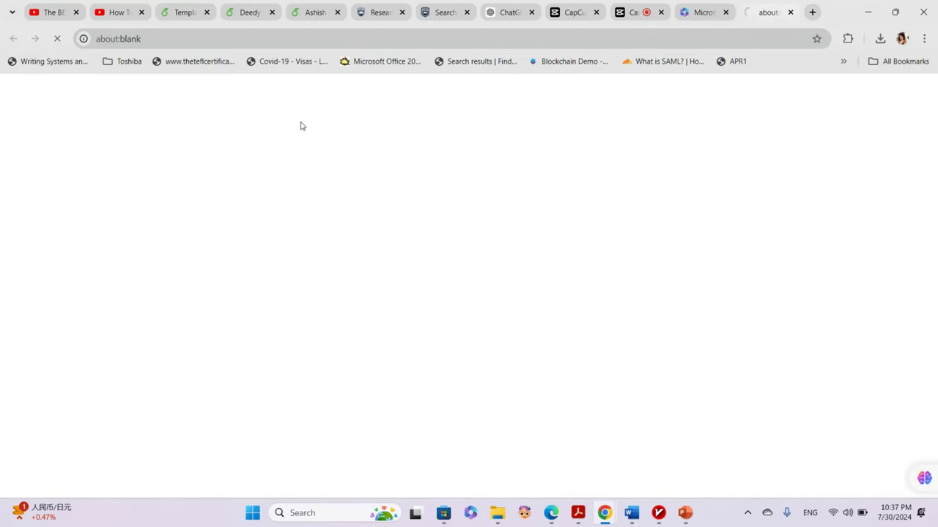
pyautogui.click(685, 15)
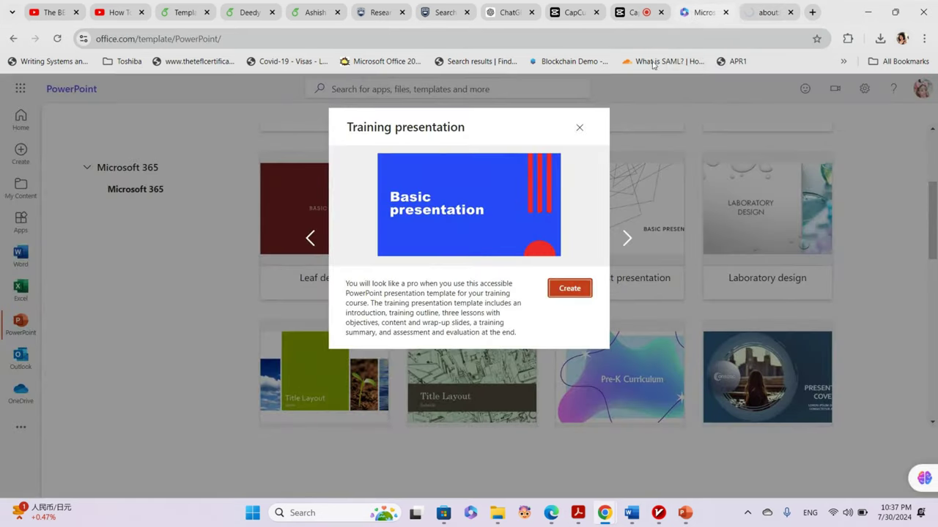
pyautogui.click(627, 241)
pyautogui.click(628, 242)
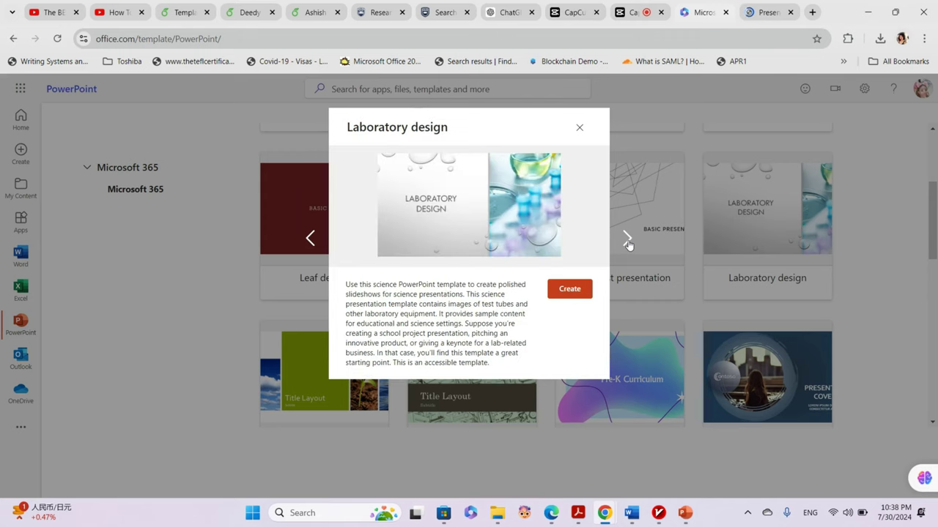
pyautogui.click(628, 242)
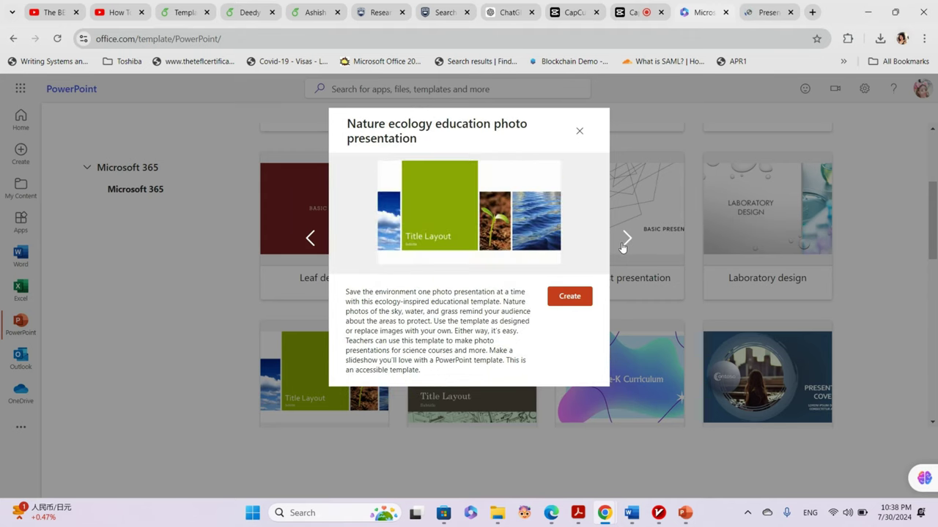
pyautogui.click(628, 241)
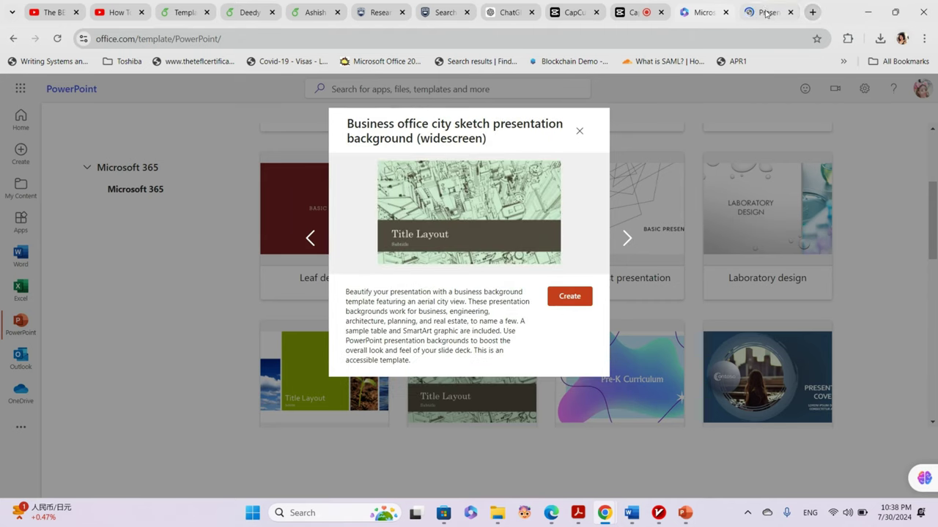
# Step: Check the loading deck, preview Elementary school and Blue spheres templates, then switch to the new presentation
pyautogui.click(763, 13)
pyautogui.click(705, 13)
pyautogui.click(627, 240)
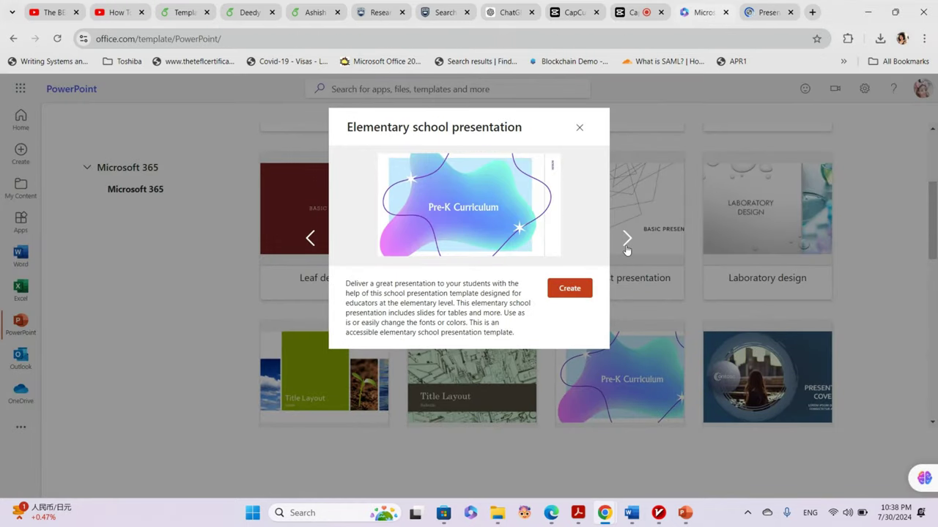
pyautogui.click(627, 240)
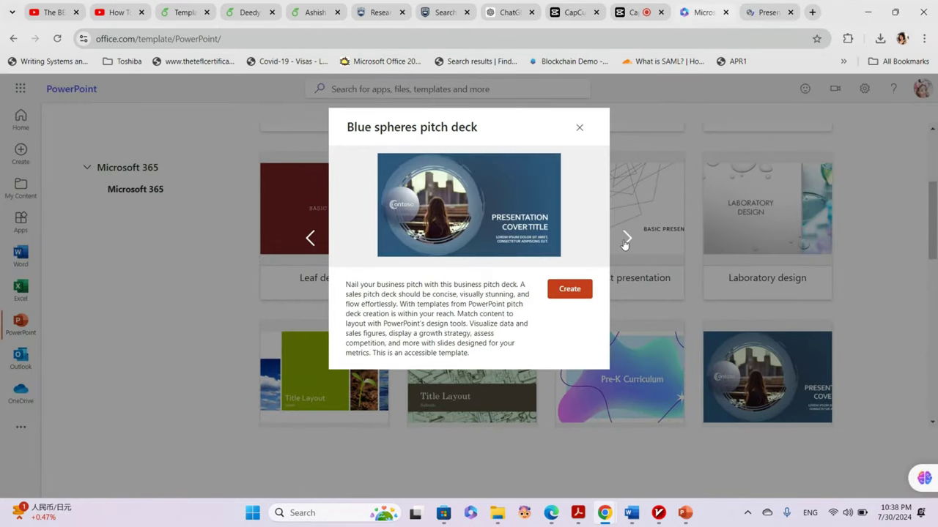
pyautogui.click(310, 238)
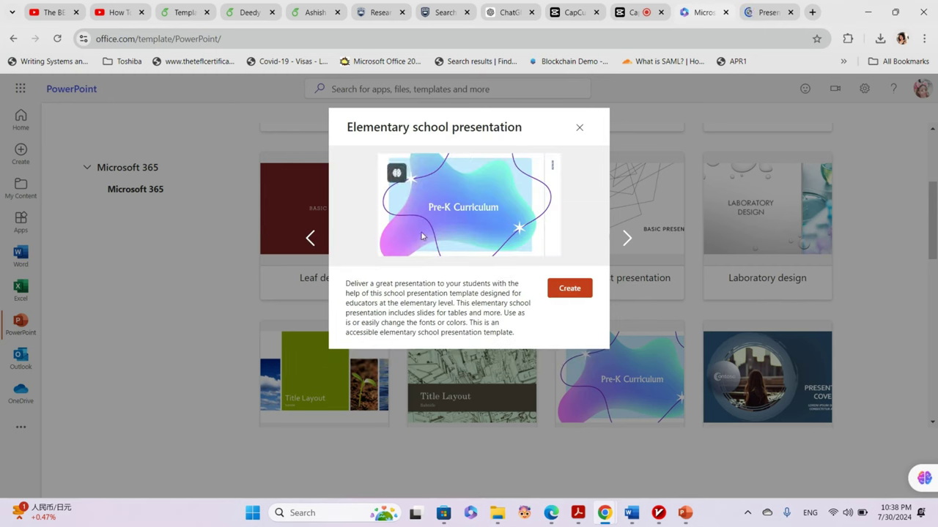
pyautogui.click(742, 8)
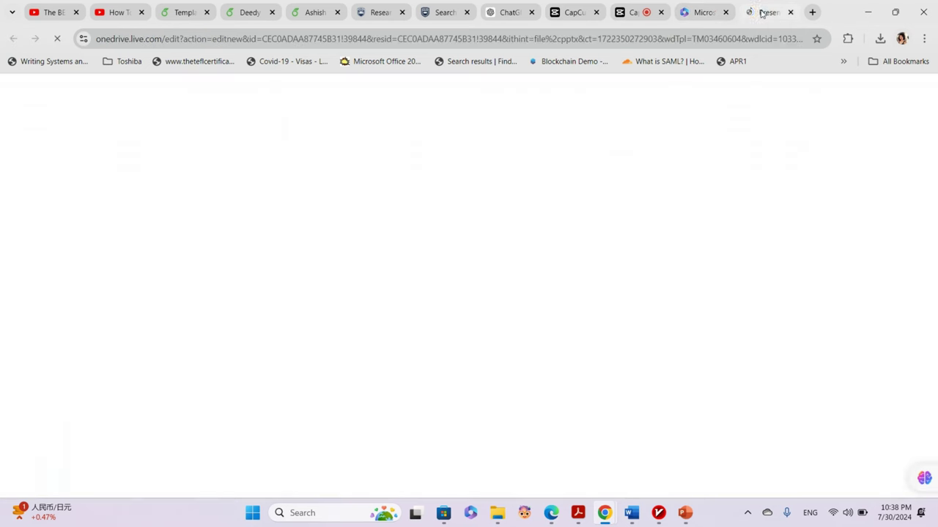
# Step: Scroll through Presentation 5's 13 slide thumbnails, then go back to the template gallery
pyautogui.scroll(-6, 22, 309)
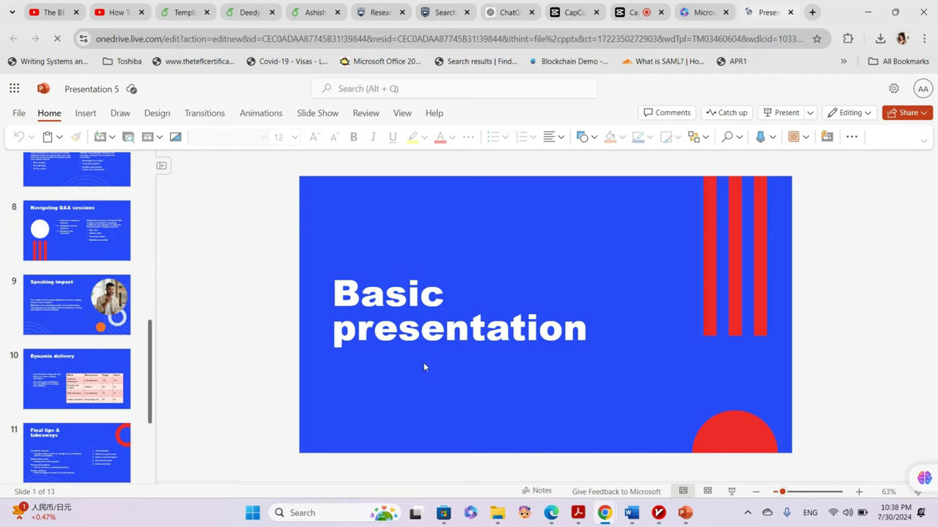
pyautogui.scroll(-2, 34, 352)
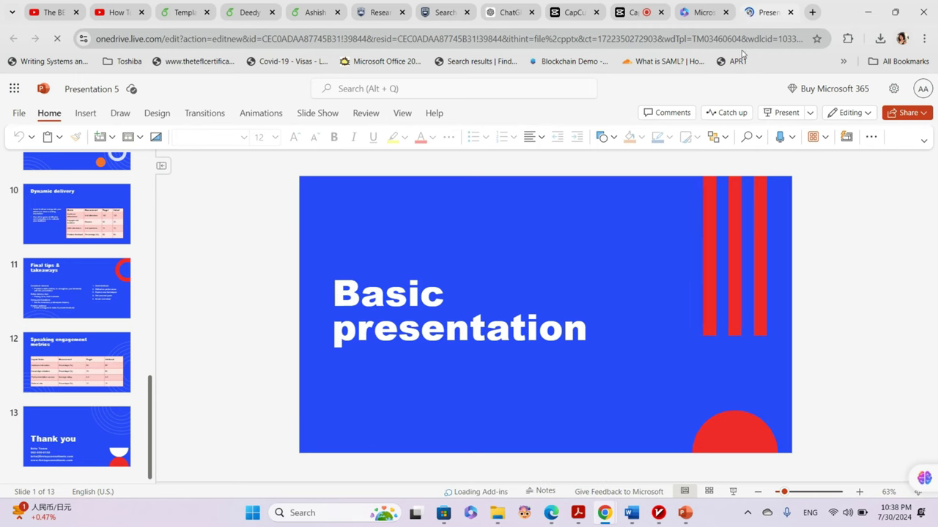
pyautogui.click(685, 15)
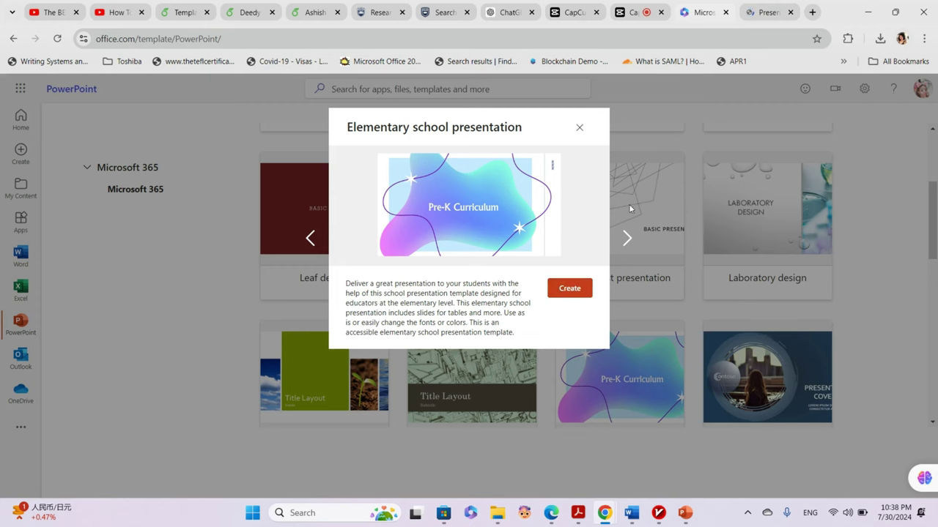
# Step: Close the preview and start a new presentation from the Pre-K Curriculum template, checking its still-blank tab
pyautogui.click(579, 128)
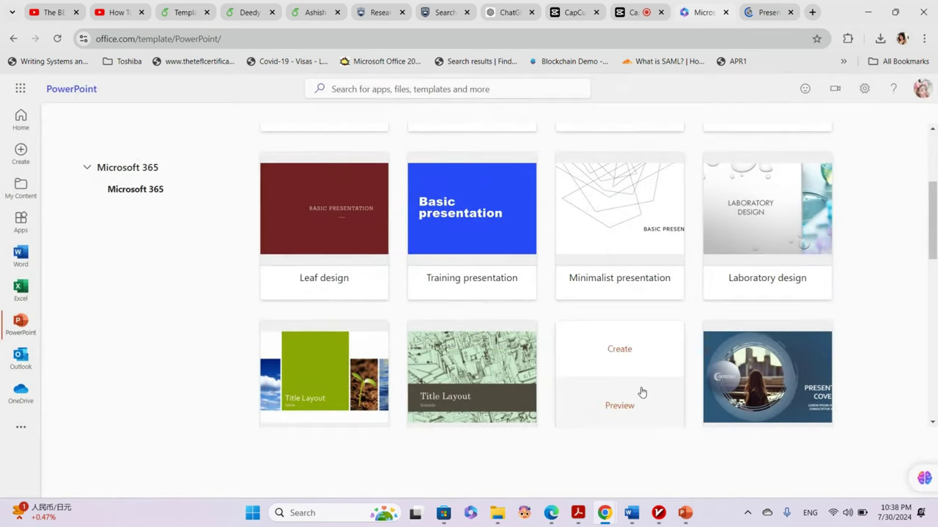
pyautogui.click(639, 370)
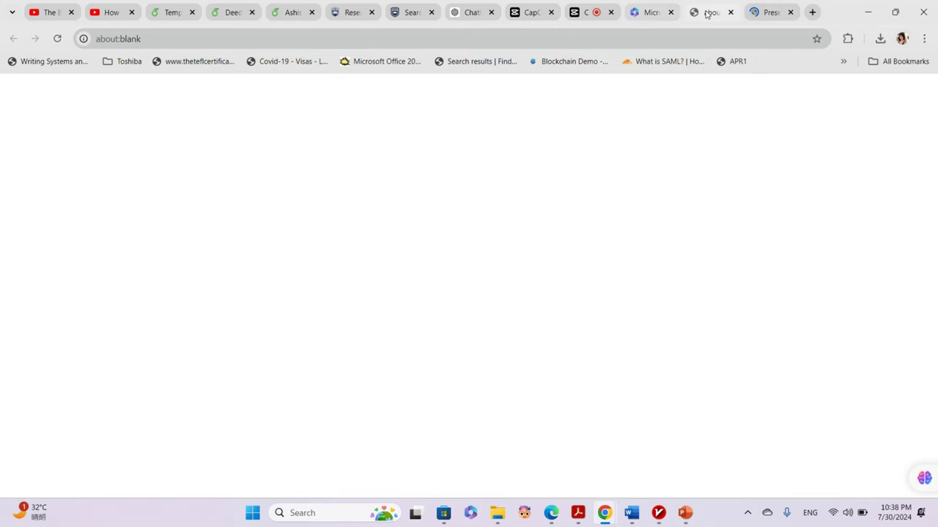
pyautogui.click(649, 13)
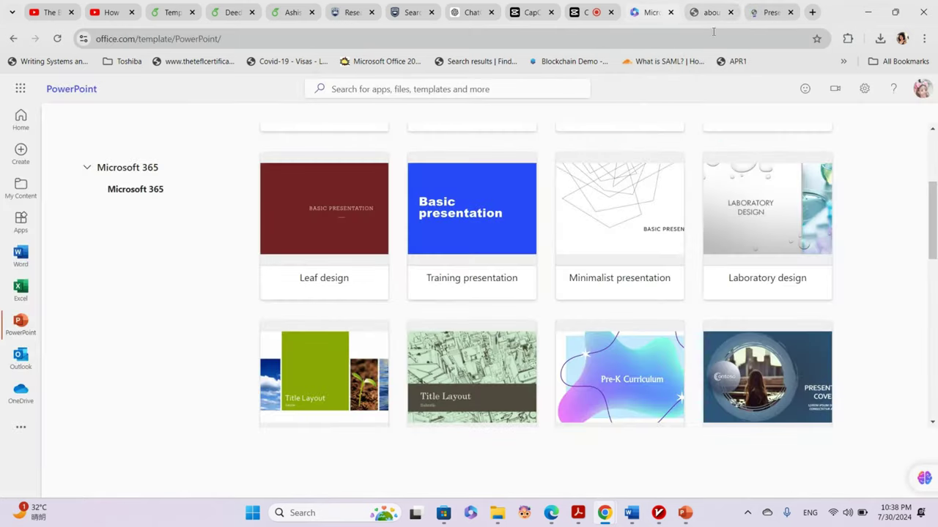
pyautogui.click(707, 13)
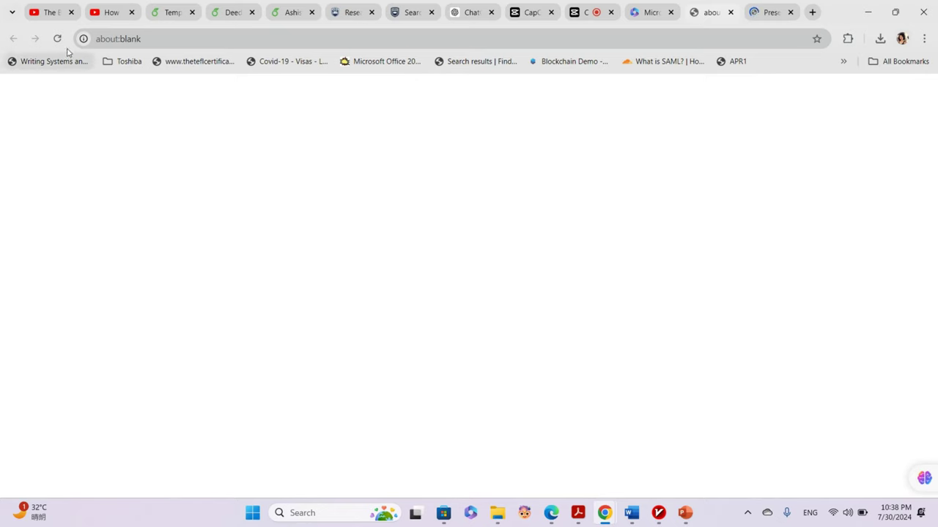
# Step: Create another presentation from the Elementary school template in the gallery
pyautogui.click(658, 8)
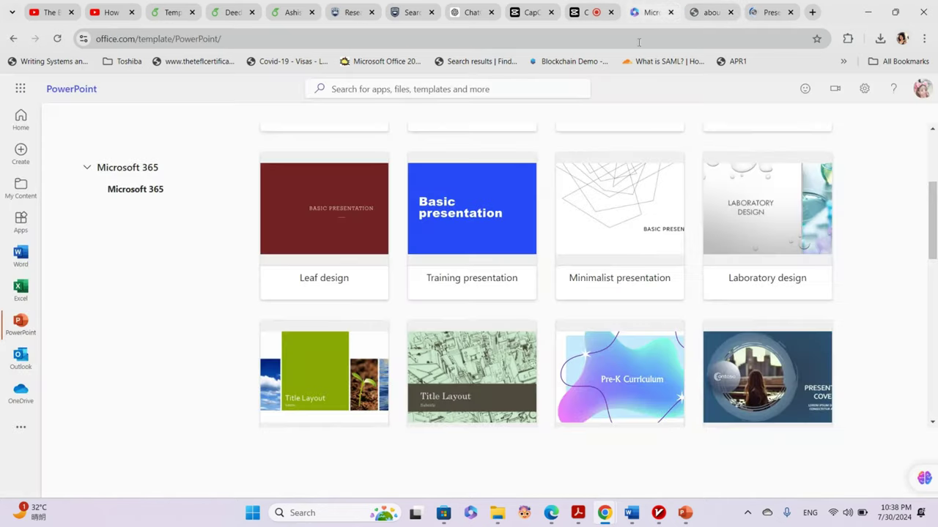
pyautogui.click(611, 408)
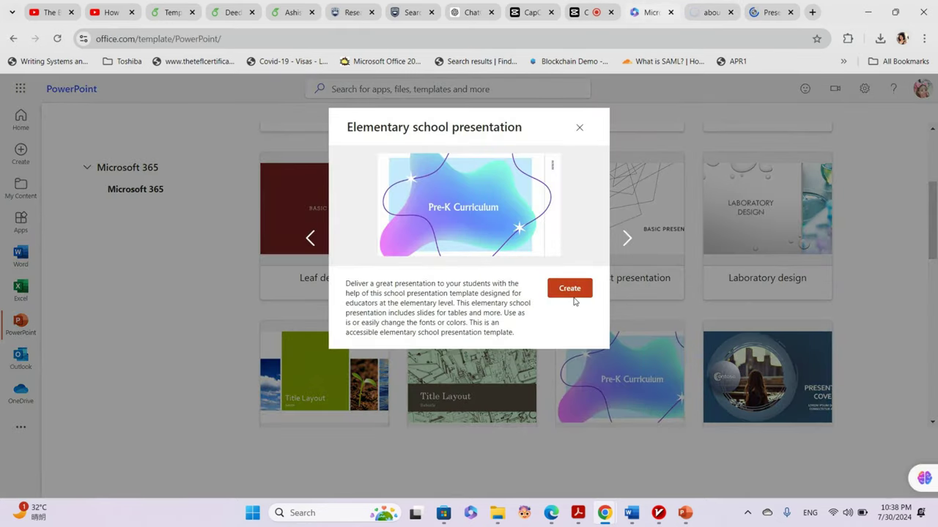
pyautogui.click(576, 297)
pyautogui.click(722, 13)
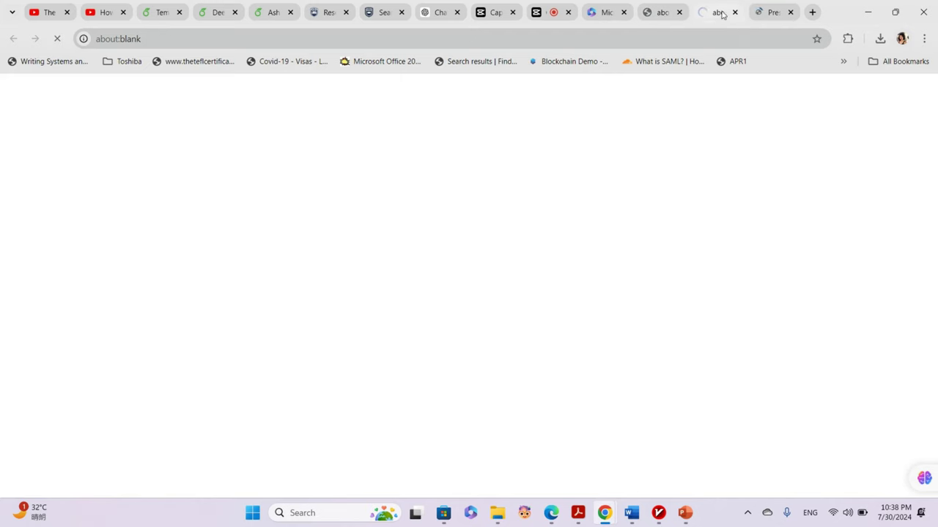
# Step: Return to Presentation 5 and open its File menu to see the Export options
pyautogui.click(759, 13)
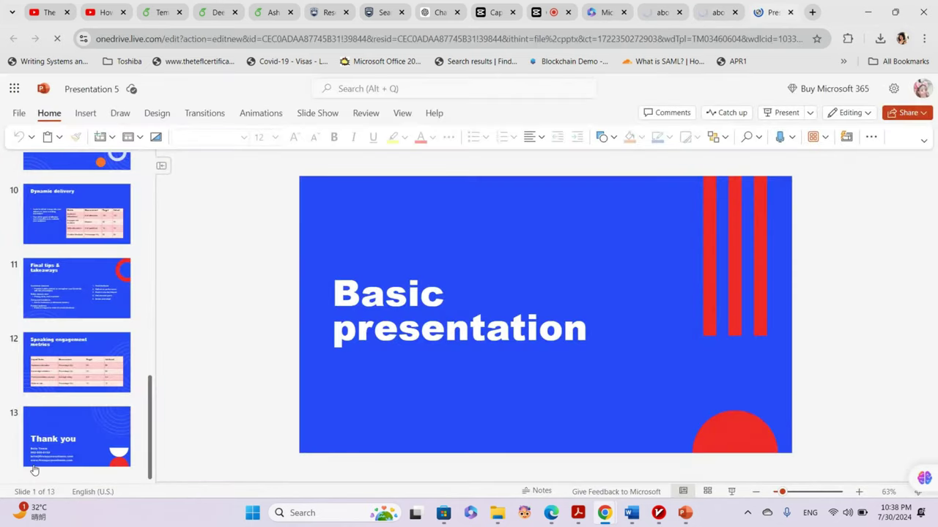
pyautogui.scroll(10, 15, 395)
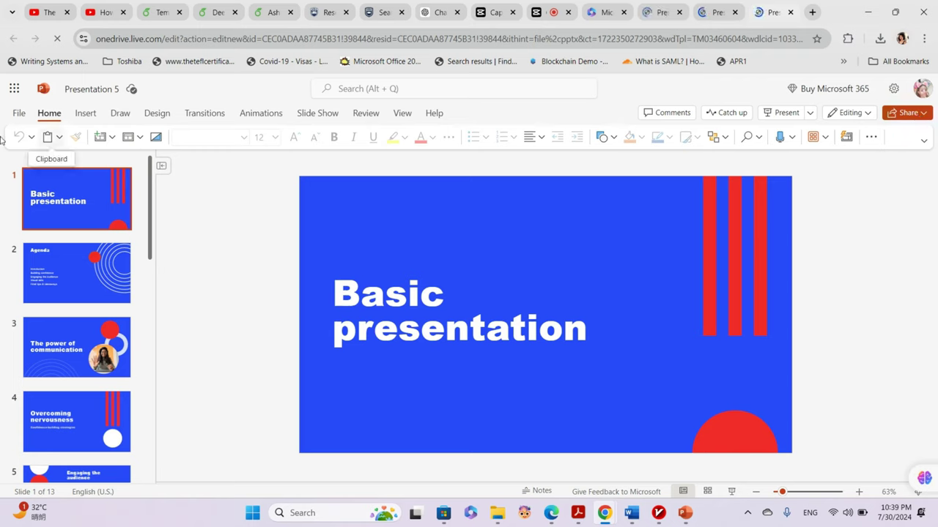
pyautogui.click(19, 113)
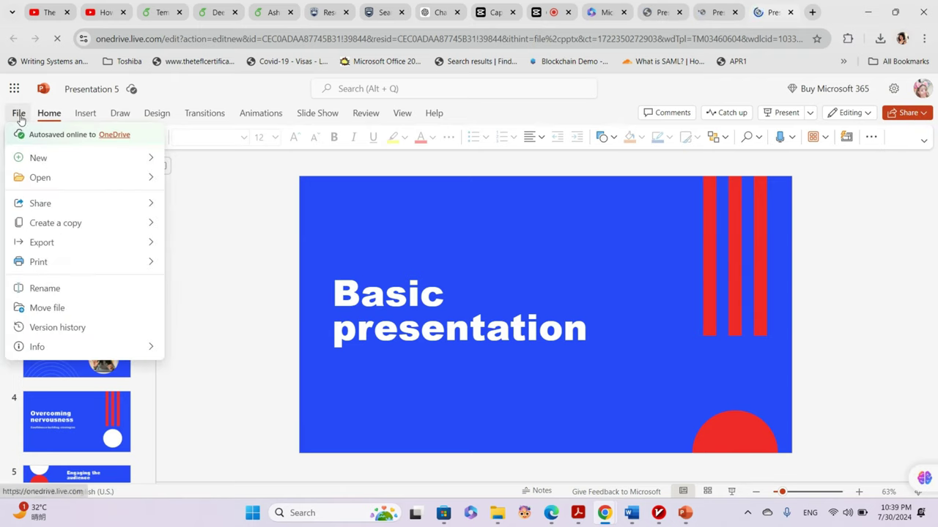
pyautogui.click(66, 248)
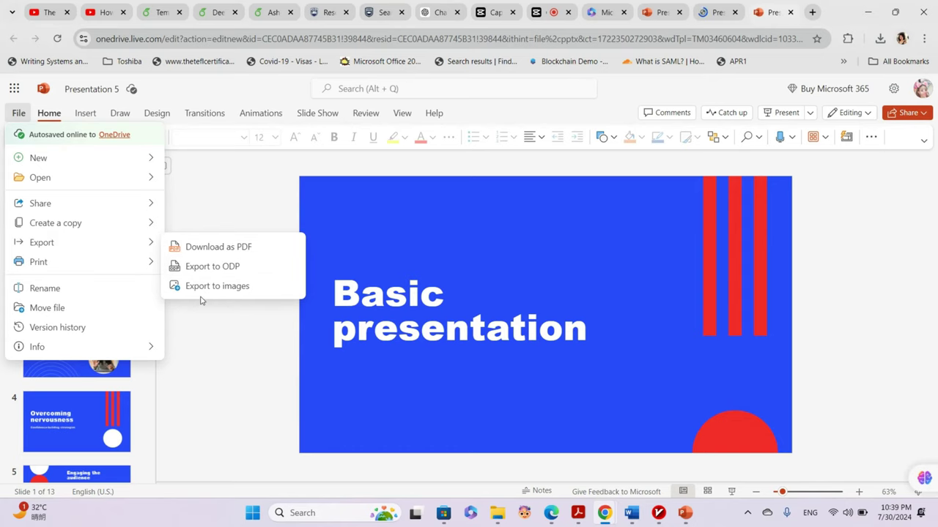
# Step: Close Presentation 5, look over Presentation 6, and close the Elementary school template preview
pyautogui.click(790, 12)
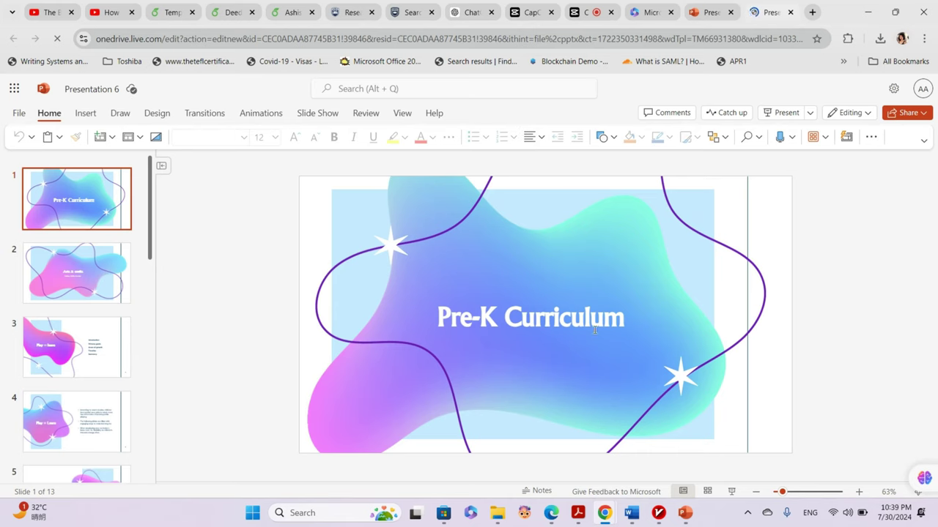
pyautogui.scroll(-7, 14, 344)
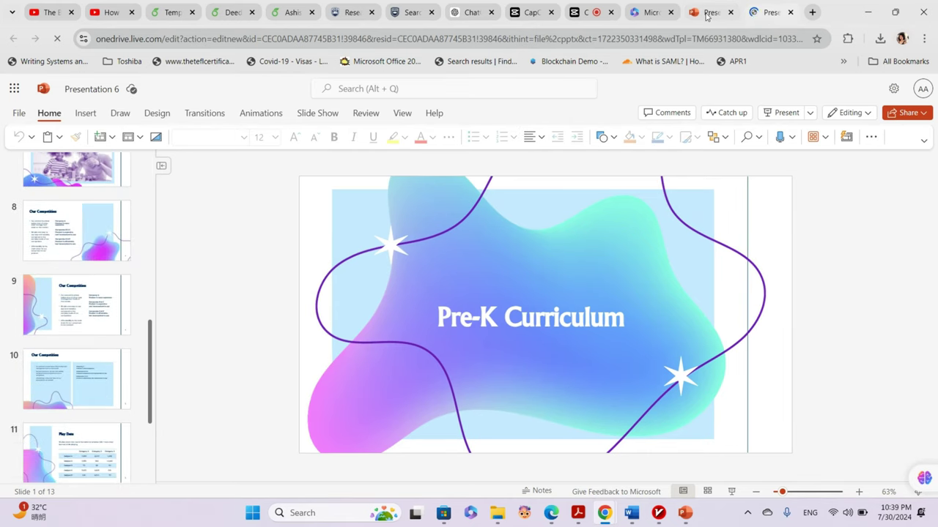
pyautogui.click(633, 15)
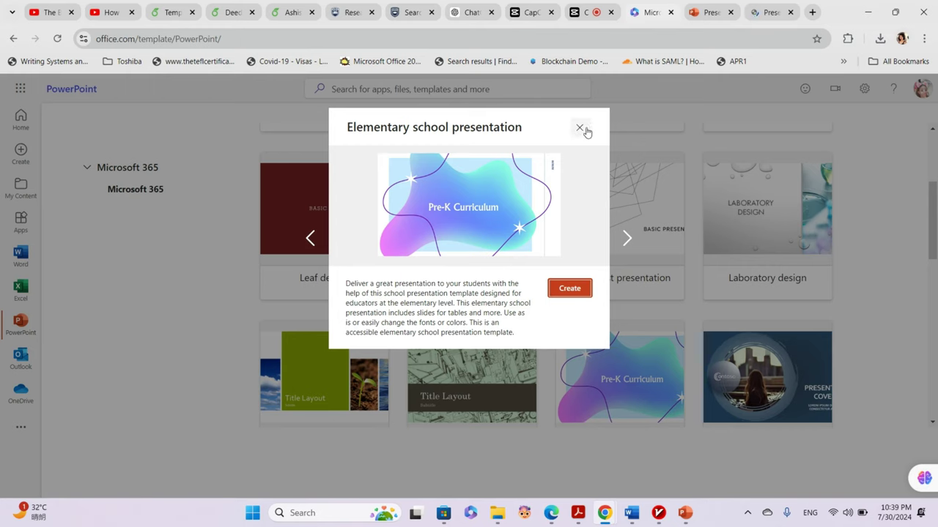
pyautogui.click(578, 128)
# Step: Compare Presentations 7 and 6, then return to the PowerPoint template gallery
pyautogui.click(709, 14)
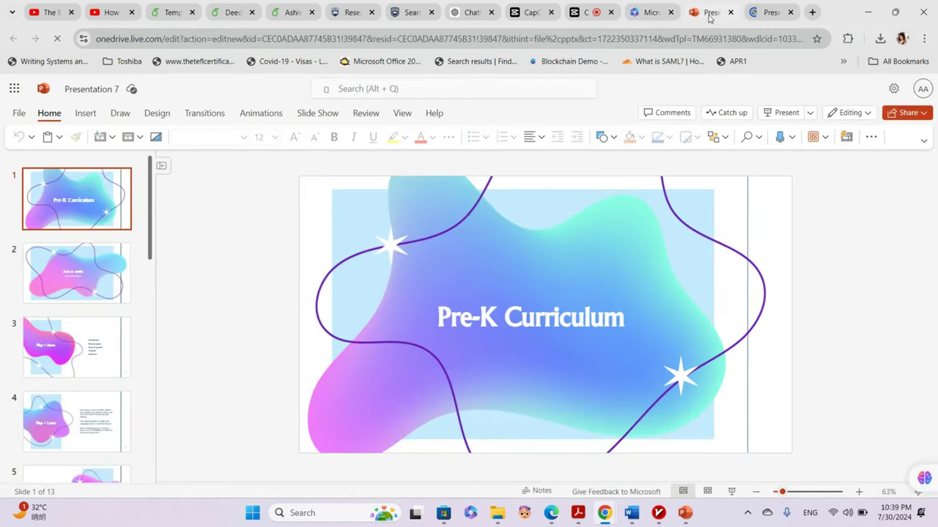
pyautogui.click(767, 13)
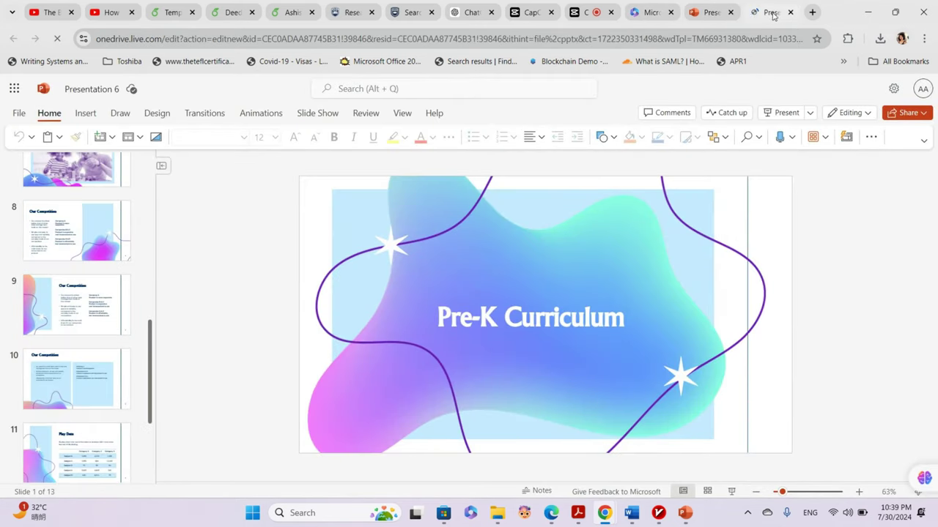
pyautogui.click(651, 12)
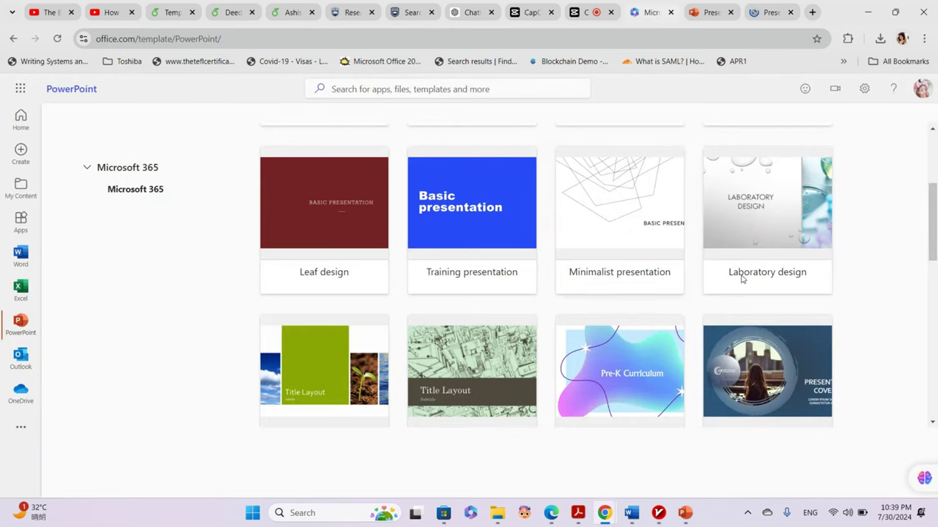
pyautogui.scroll(3, 936, 223)
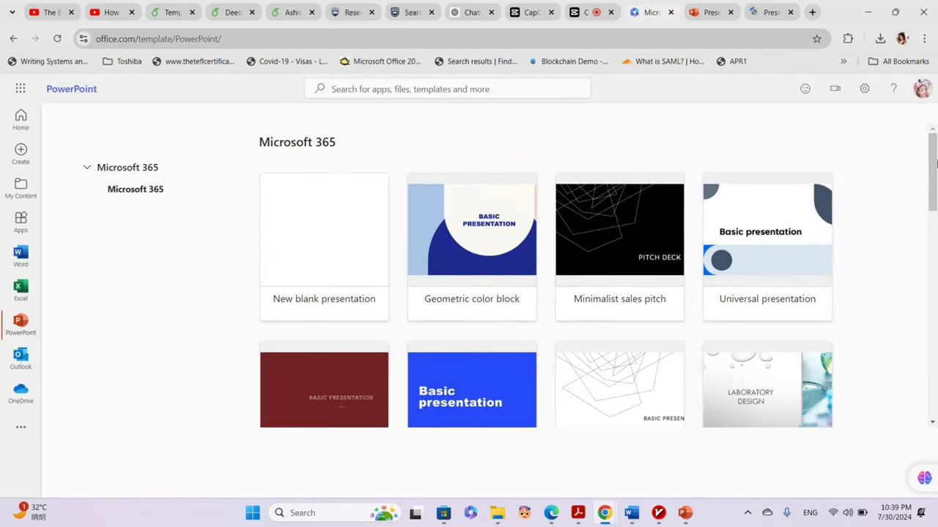
# Step: Scroll to the bottom of the PowerPoint gallery and open 'Explore all templates and themes'
pyautogui.moveTo(933, 172); pyautogui.dragTo(932, 379)
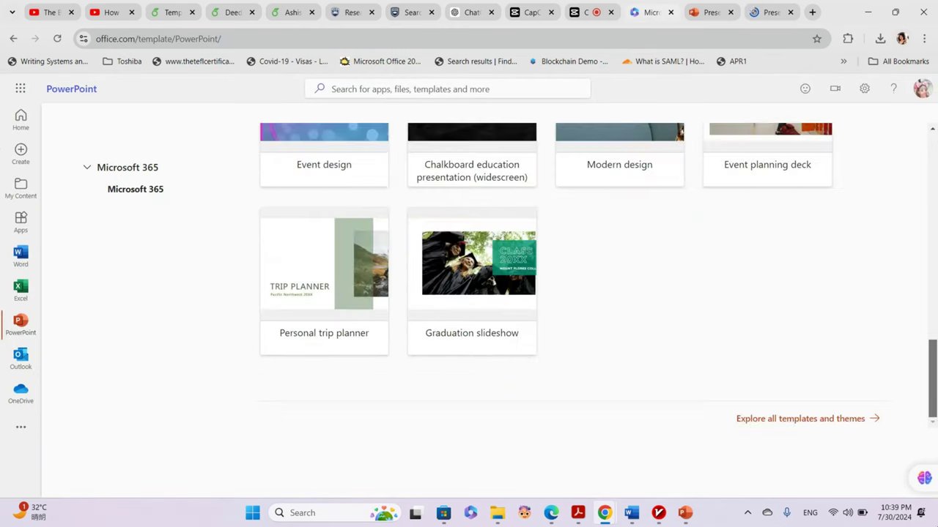
pyautogui.click(803, 428)
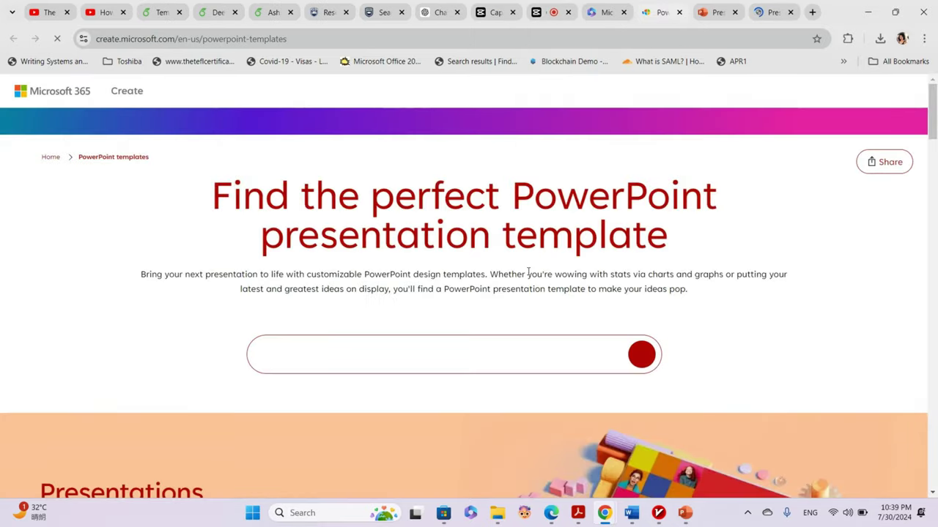
pyautogui.scroll(-10, 545, 299)
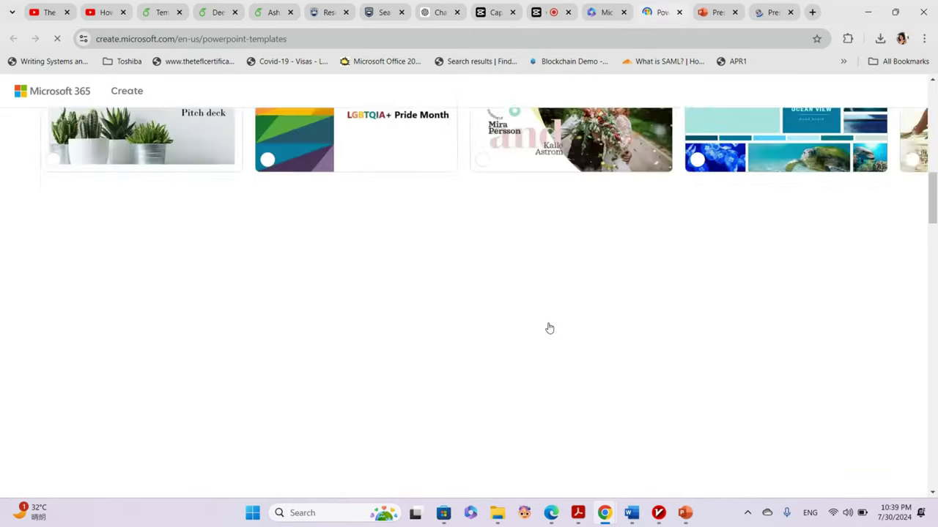
# Step: Browse all presentation templates and open the Galaxy template's detail page
pyautogui.scroll(4, 549, 329)
pyautogui.click(94, 154)
pyautogui.scroll(-8, 323, 213)
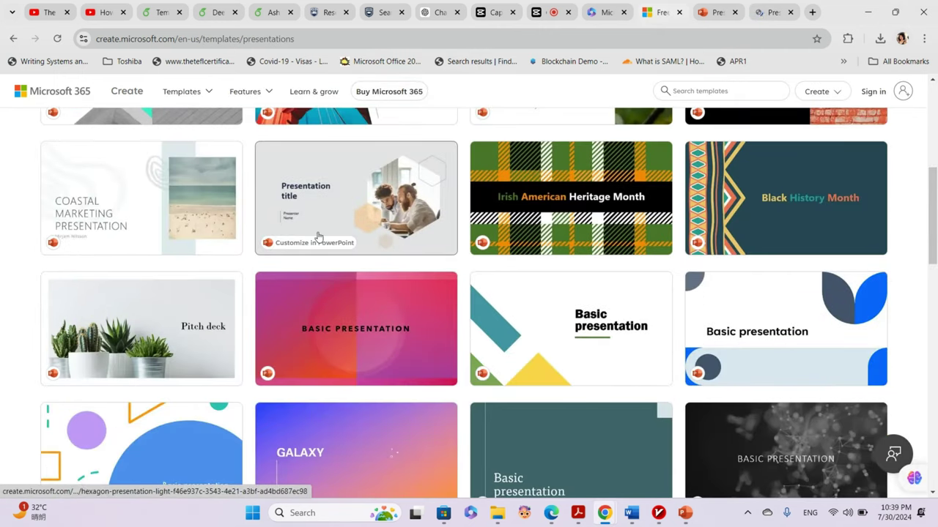
pyautogui.scroll(-3, 318, 235)
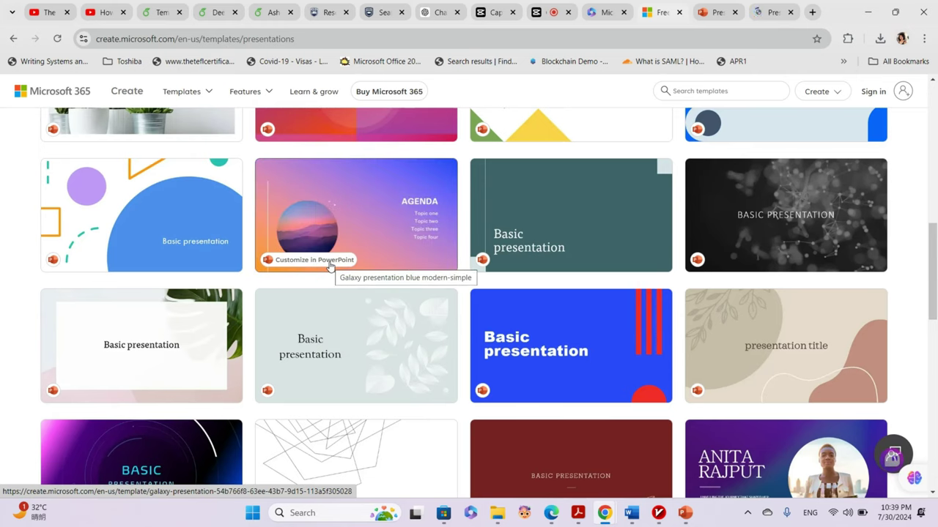
pyautogui.click(329, 266)
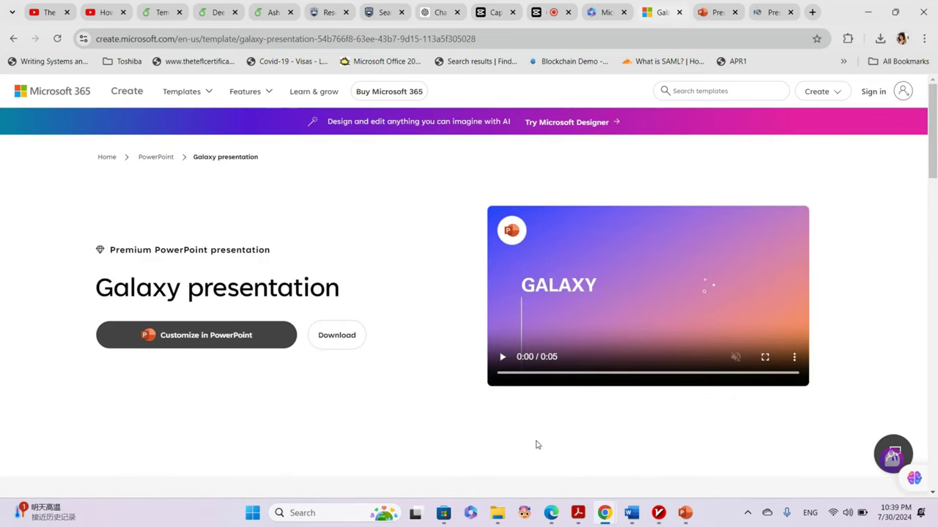
# Step: Play the Galaxy template's preview video, watching it full screen and then exiting
pyautogui.click(502, 357)
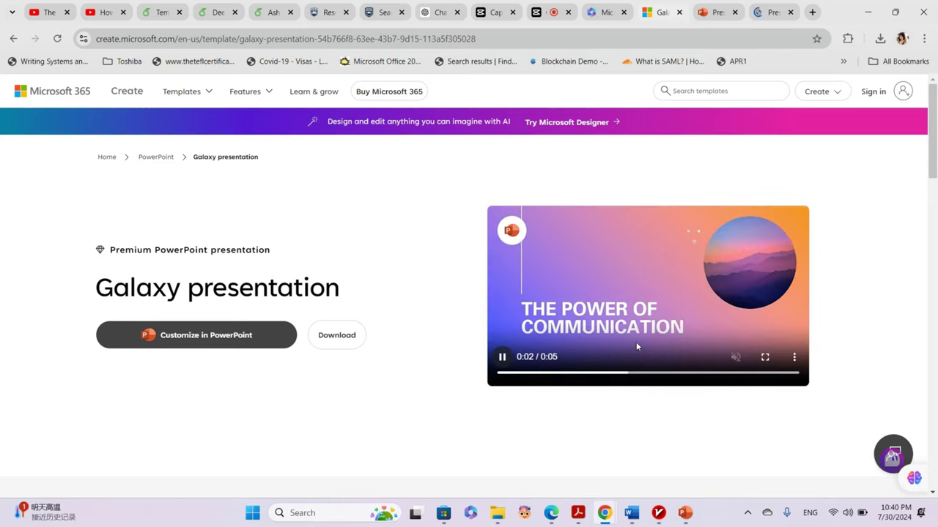
pyautogui.click(764, 358)
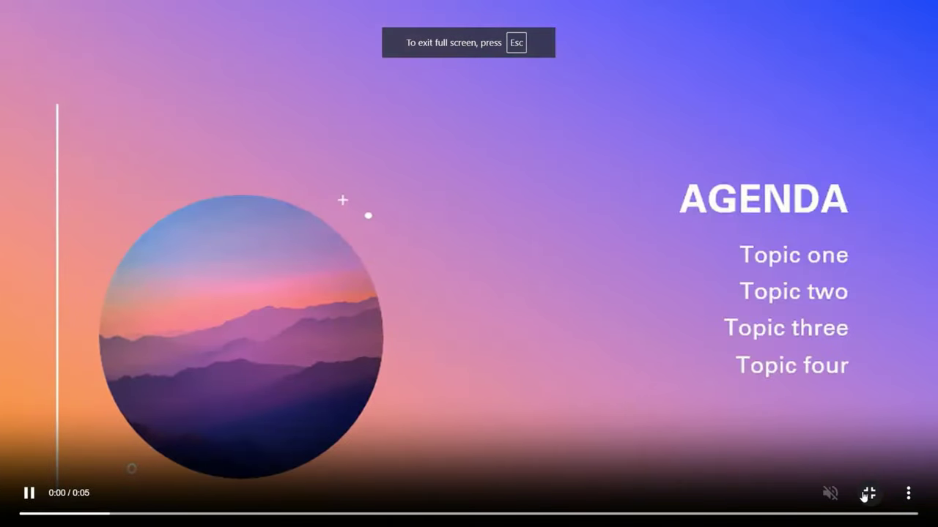
pyautogui.click(868, 494)
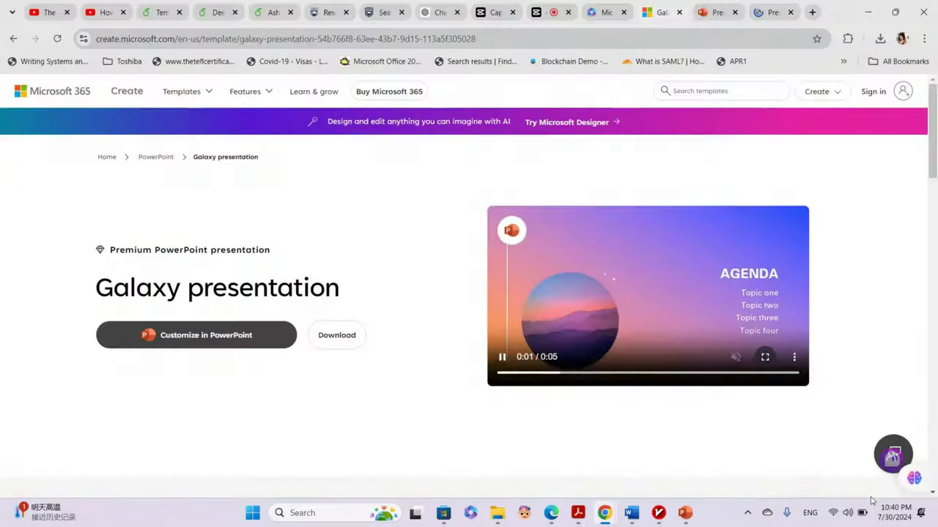
pyautogui.scroll(-5, 332, 395)
pyautogui.scroll(5, 331, 396)
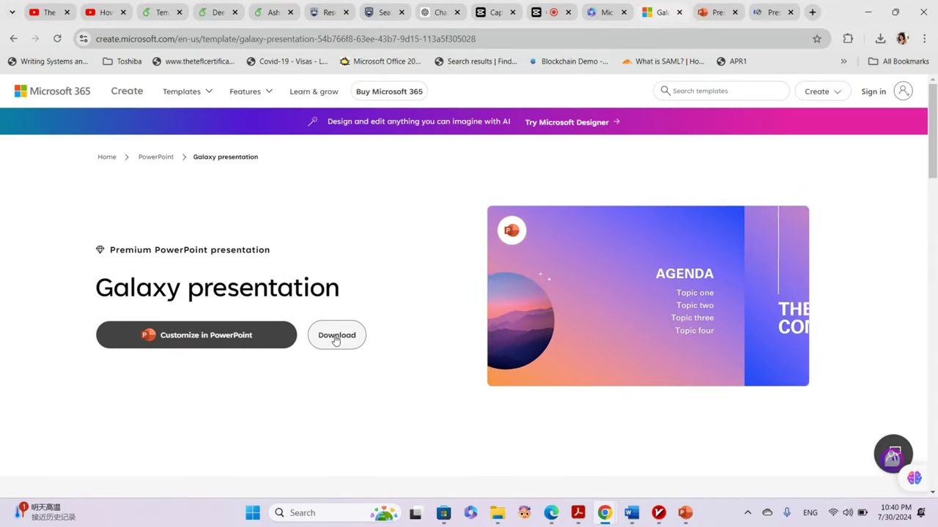
# Step: Glance at the office.com gallery, then show all PowerPoint templates as search results
pyautogui.click(611, 11)
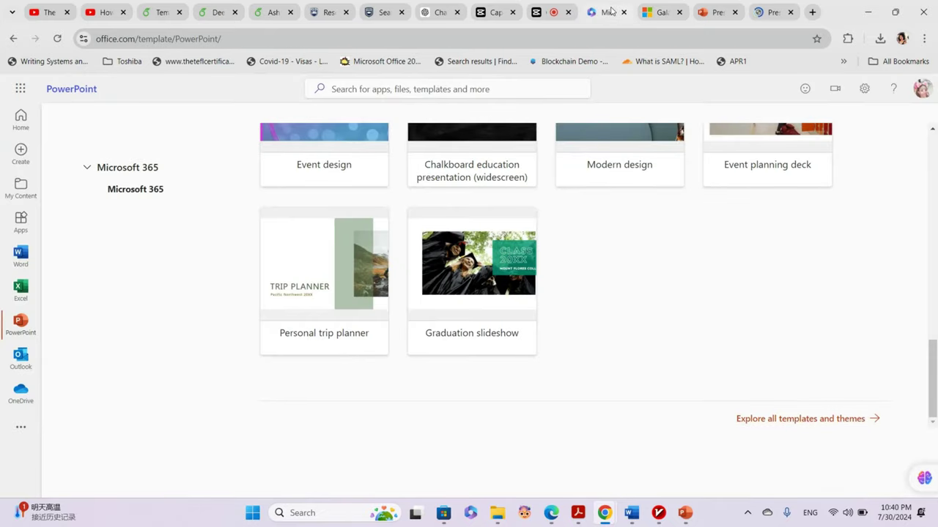
pyautogui.click(643, 12)
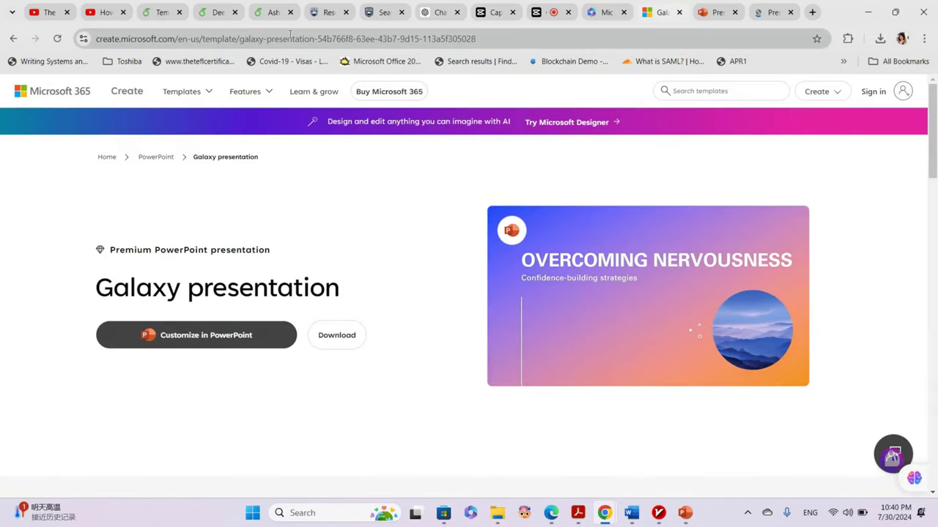
pyautogui.click(146, 156)
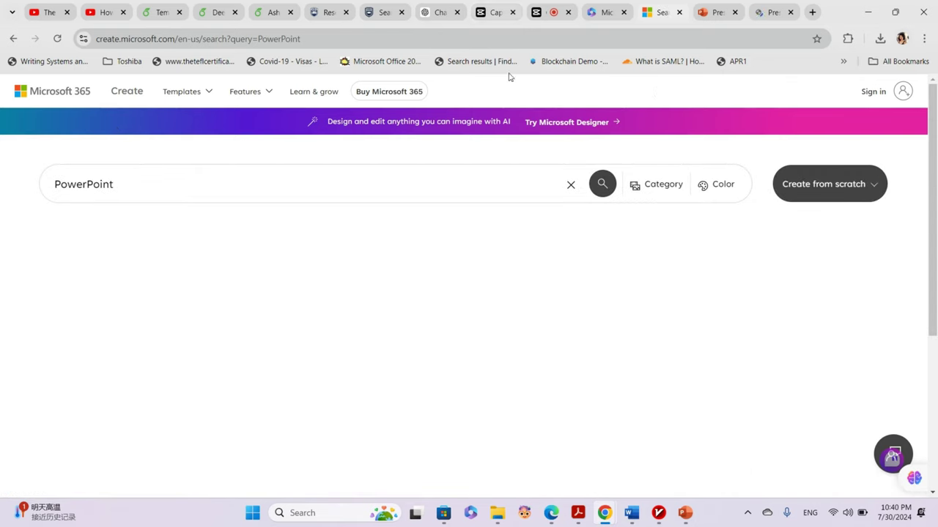
# Step: Scroll the search results, open Presenter Training, and customize the Merry mint template in PowerPoint
pyautogui.scroll(-8, 424, 227)
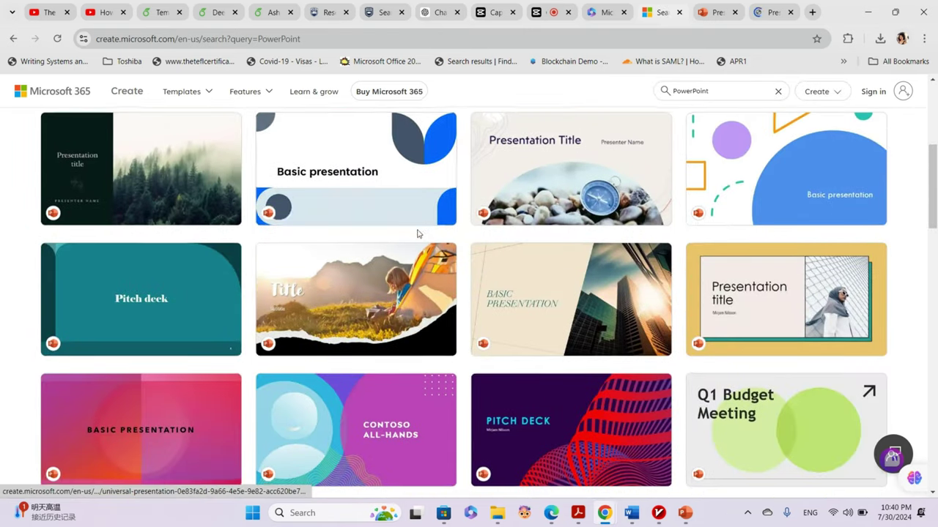
pyautogui.scroll(-4, 419, 246)
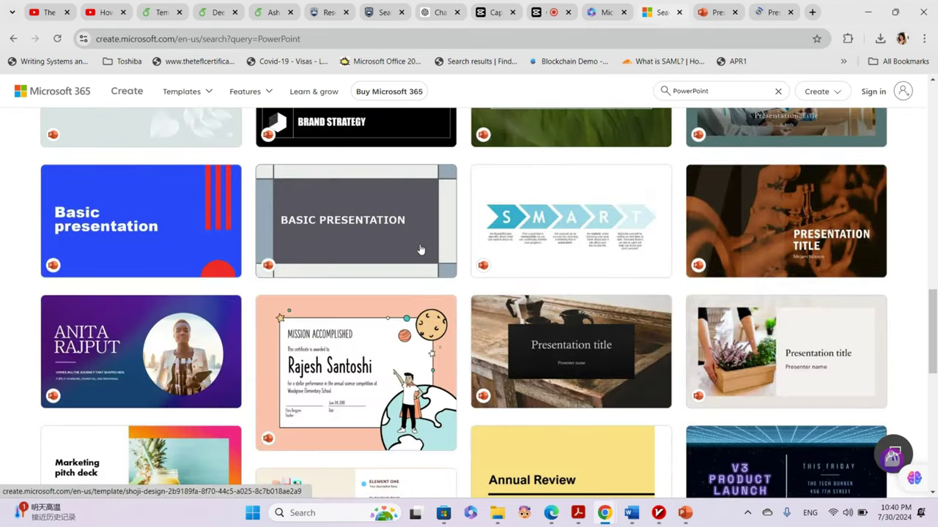
pyautogui.scroll(-4, 420, 248)
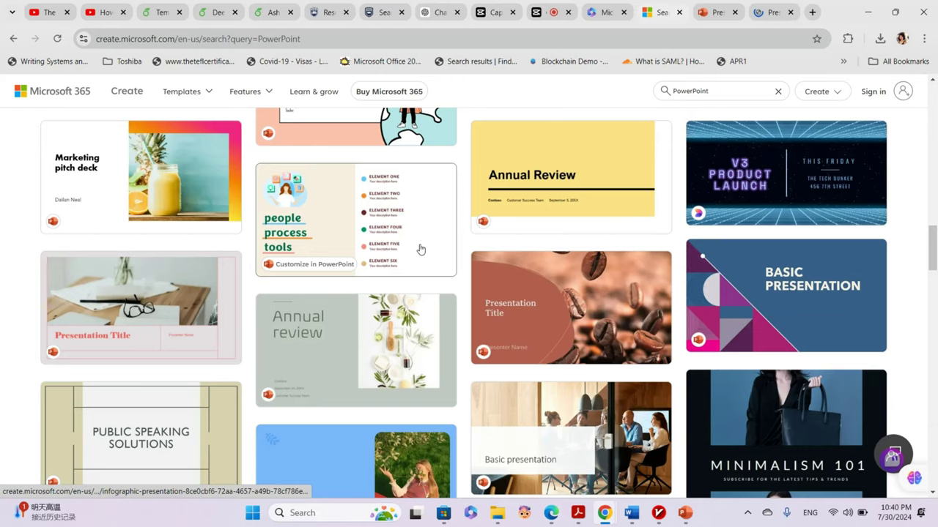
pyautogui.scroll(-4, 420, 249)
pyautogui.scroll(-4, 421, 250)
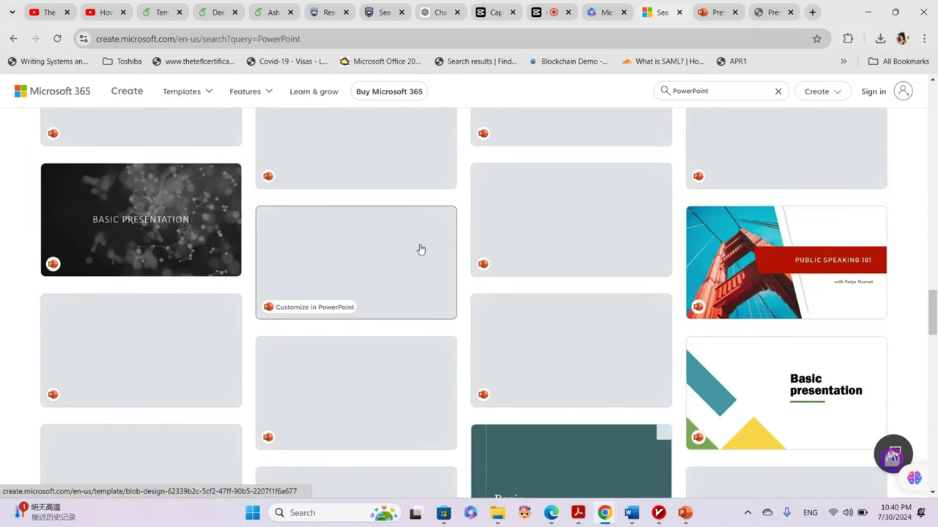
pyautogui.scroll(-3, 420, 249)
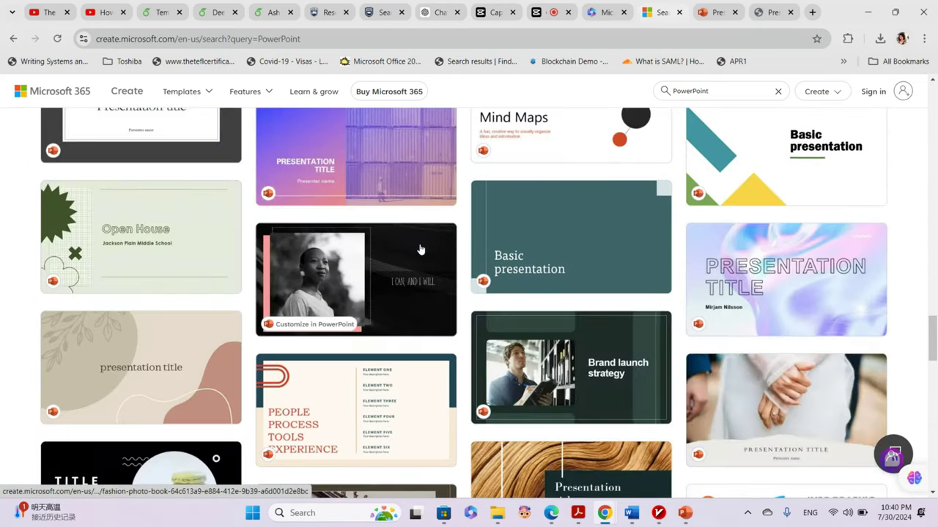
pyautogui.scroll(-2, 423, 247)
pyautogui.scroll(-4, 555, 260)
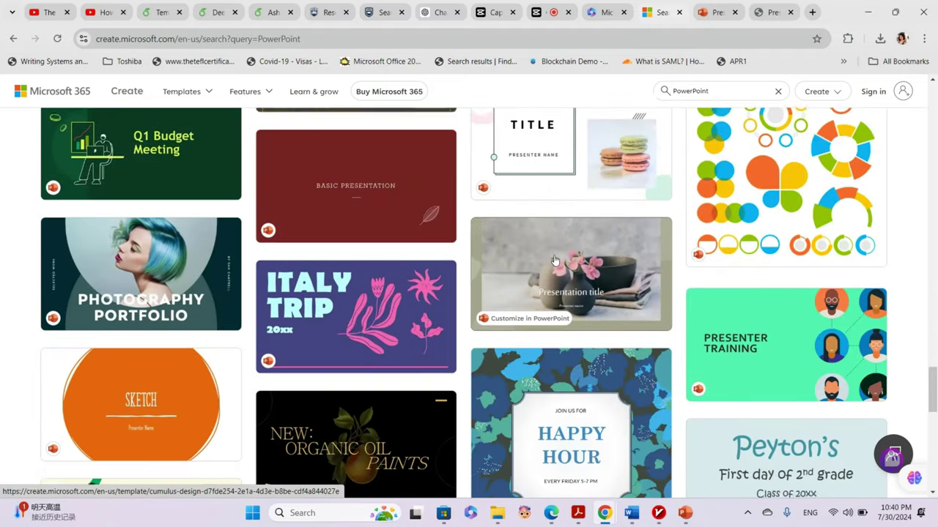
pyautogui.scroll(-3, 555, 260)
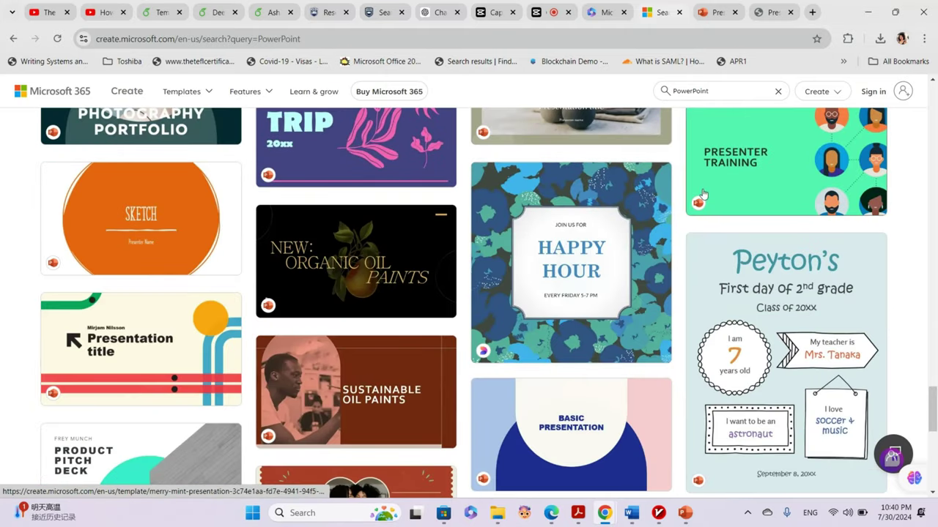
pyautogui.moveTo(722, 185)
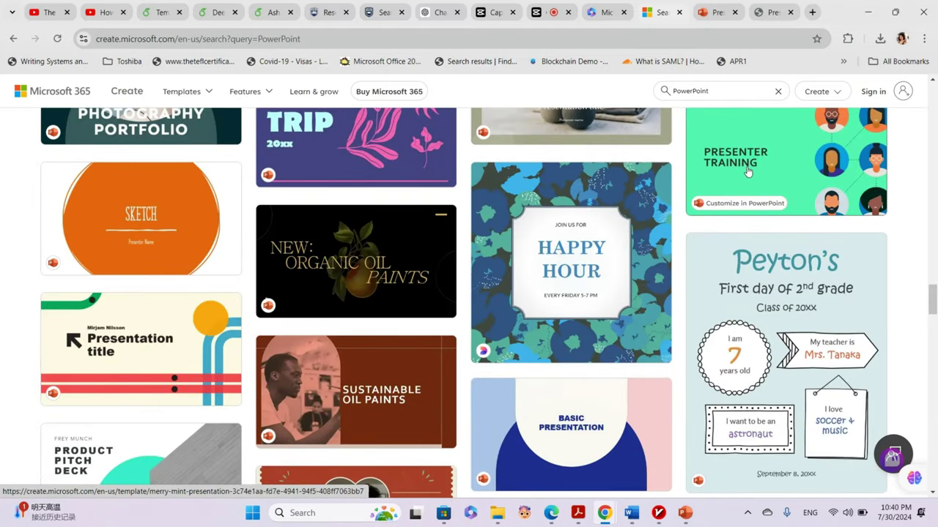
pyautogui.click(747, 171)
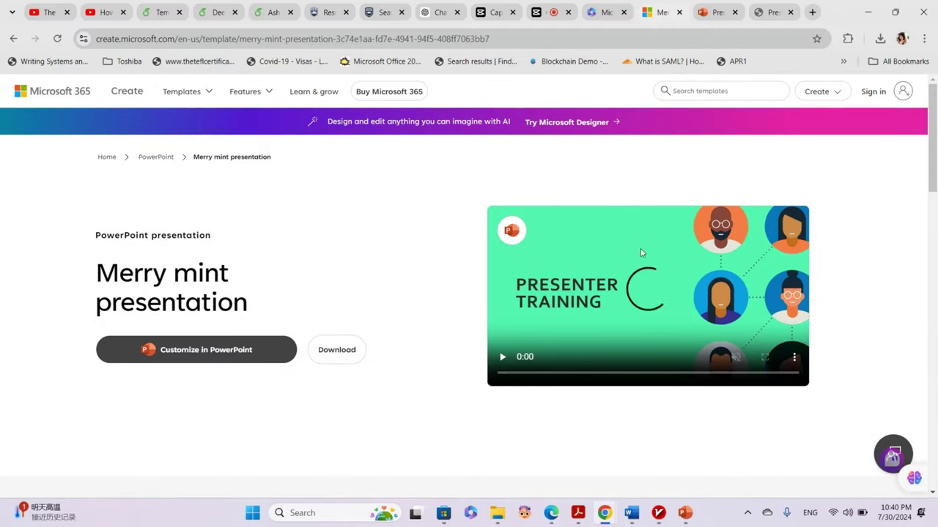
pyautogui.click(243, 359)
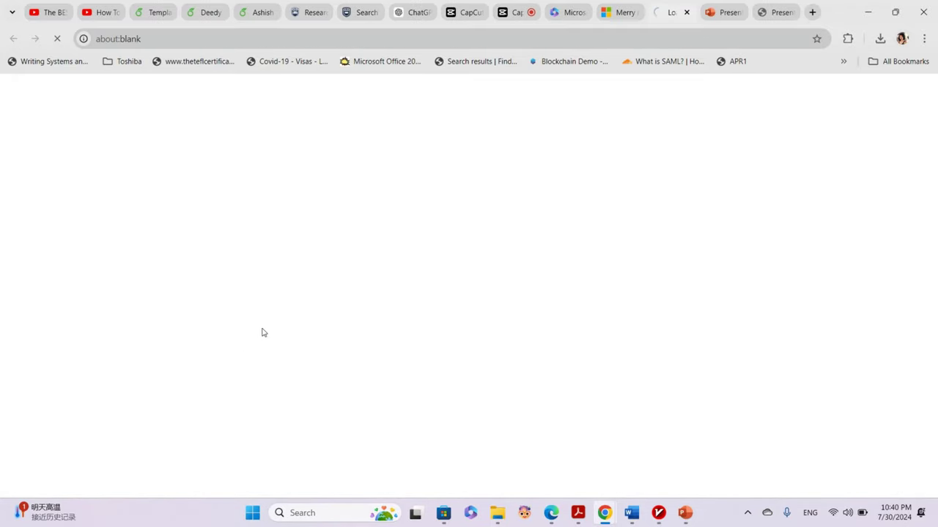